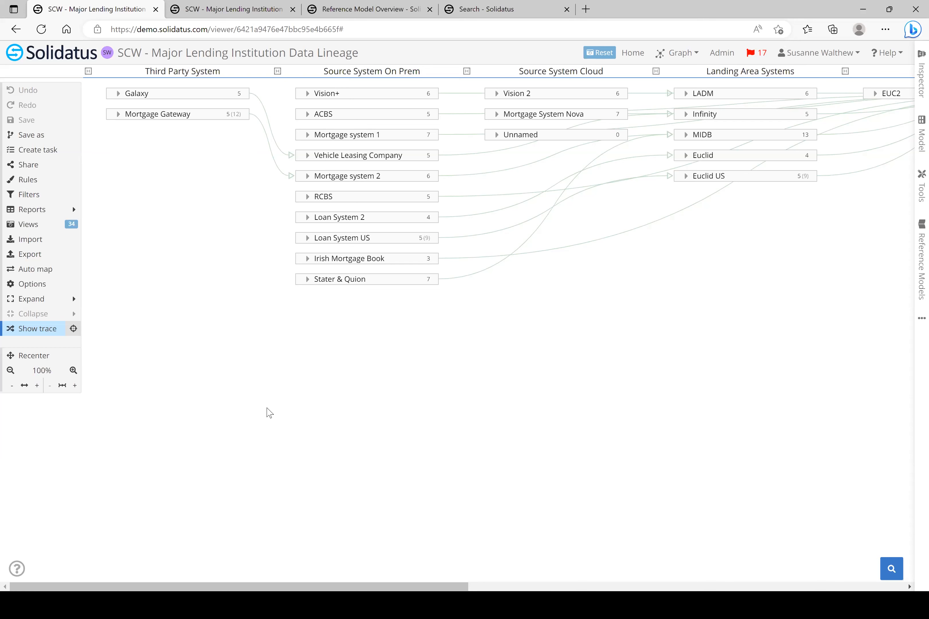
Review the importers available for bringing structures and metadata into the model, and close the list.
left_click(32, 241)
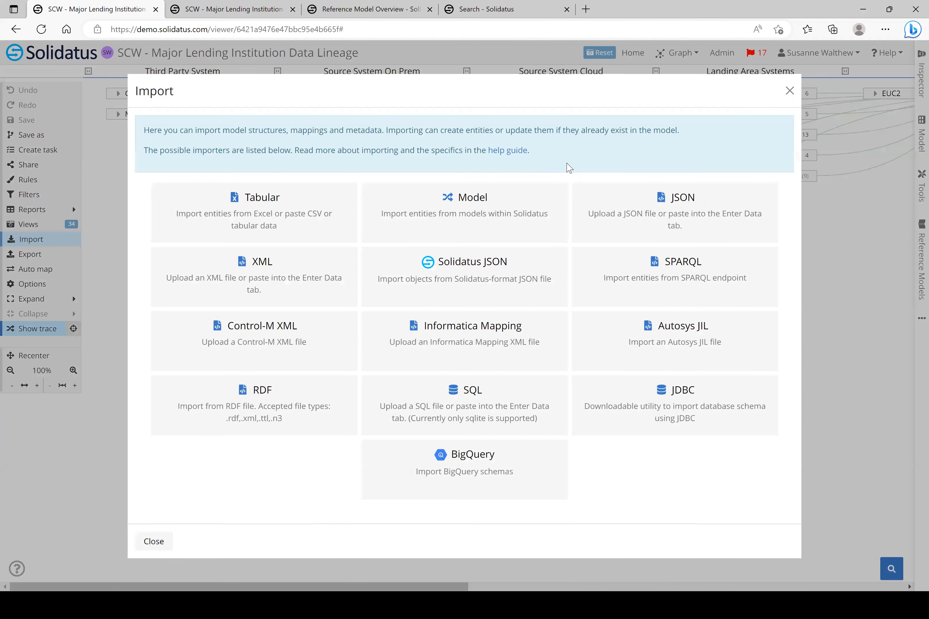
left_click(790, 92)
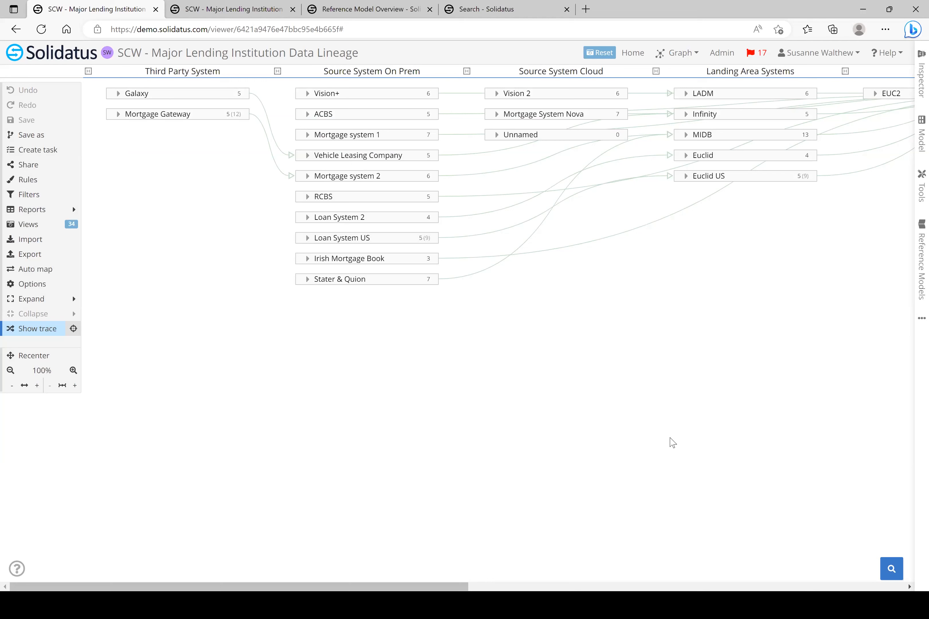
Expand all entities in the lineage model and look across the layers.
left_click(30, 304)
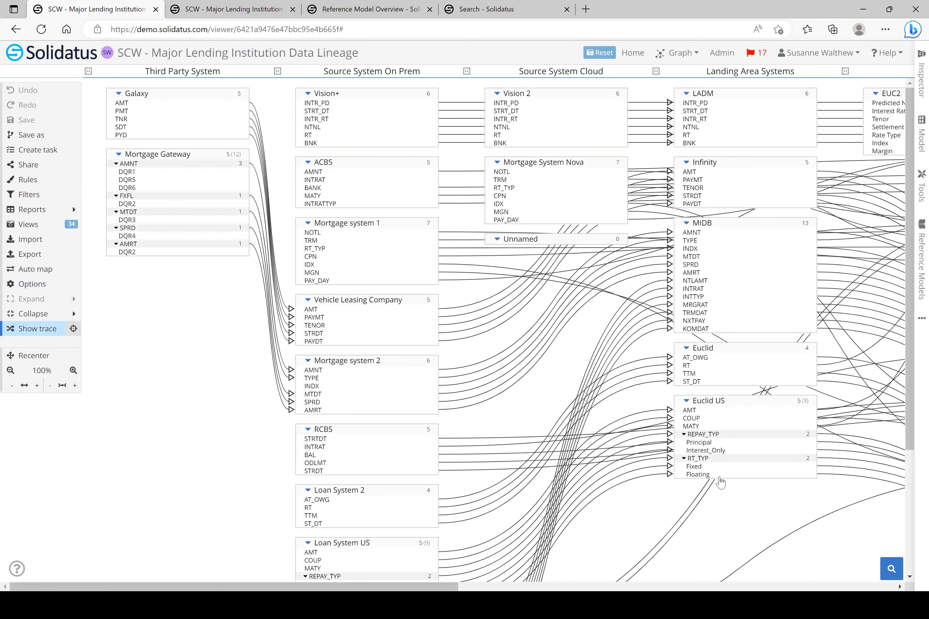
left_click_drag(582, 587, 433, 585)
left_click_drag(906, 529, 228, 504)
Apply the "02. DQ Controls & Technical lineage" view and examine the lineage from Board Level back to Third Party System.
left_click(35, 225)
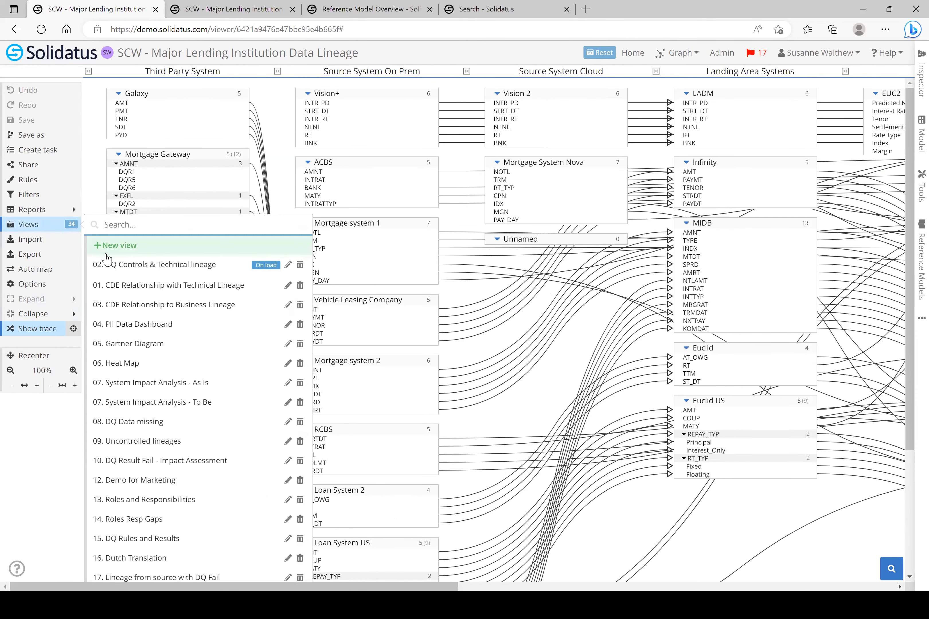
left_click(132, 265)
left_click(656, 589)
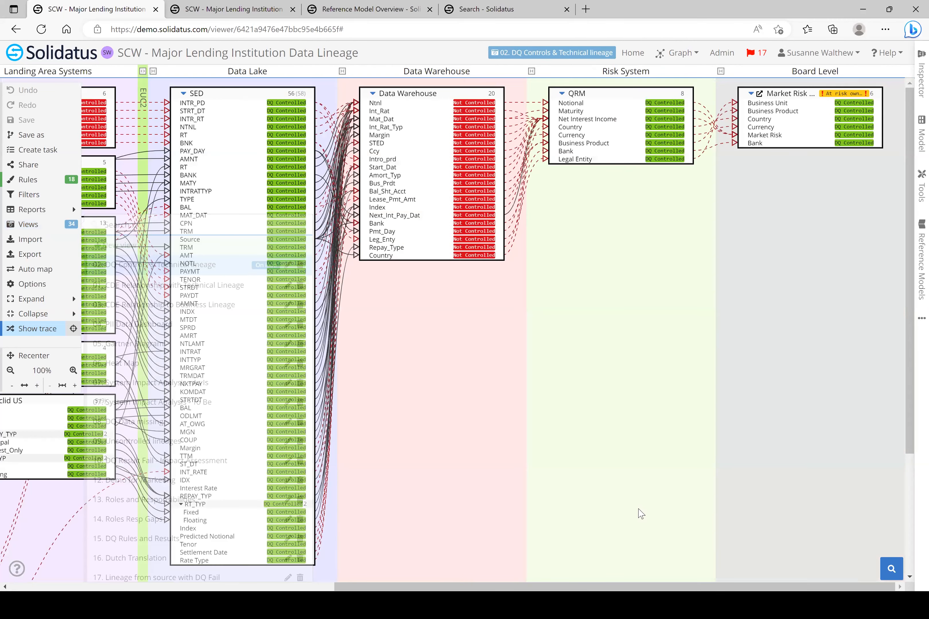
scroll(641, 515, "left", 5)
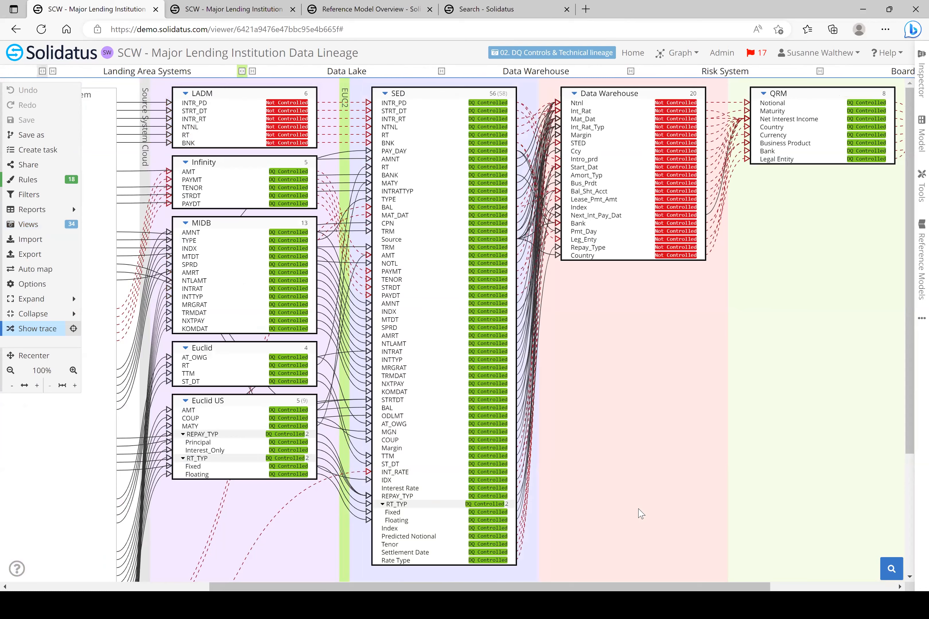
scroll(641, 514, "left", 8)
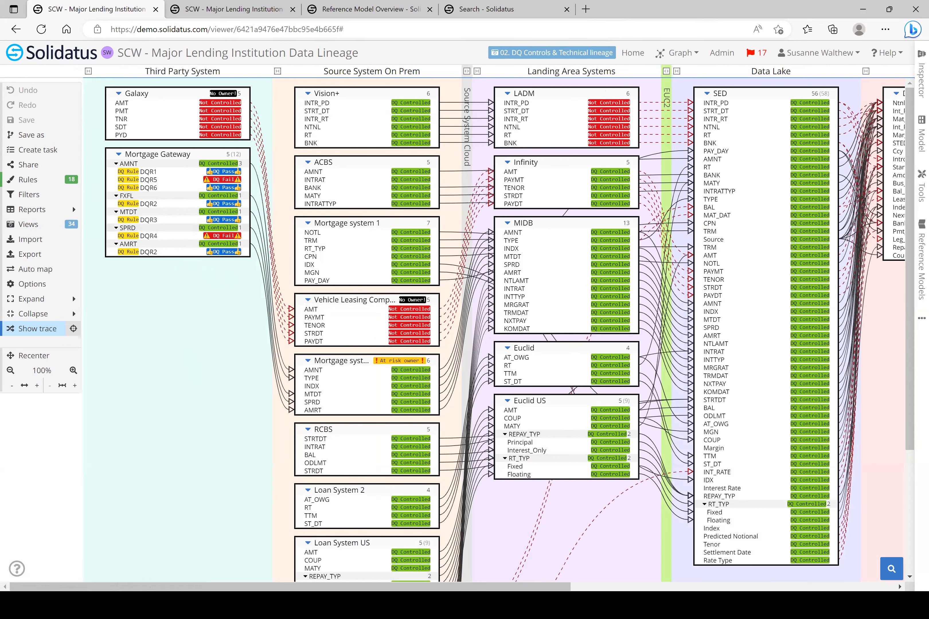
Inspect the properties and relationships of the AMNT attribute in the ACBS source system.
double_click(314, 172)
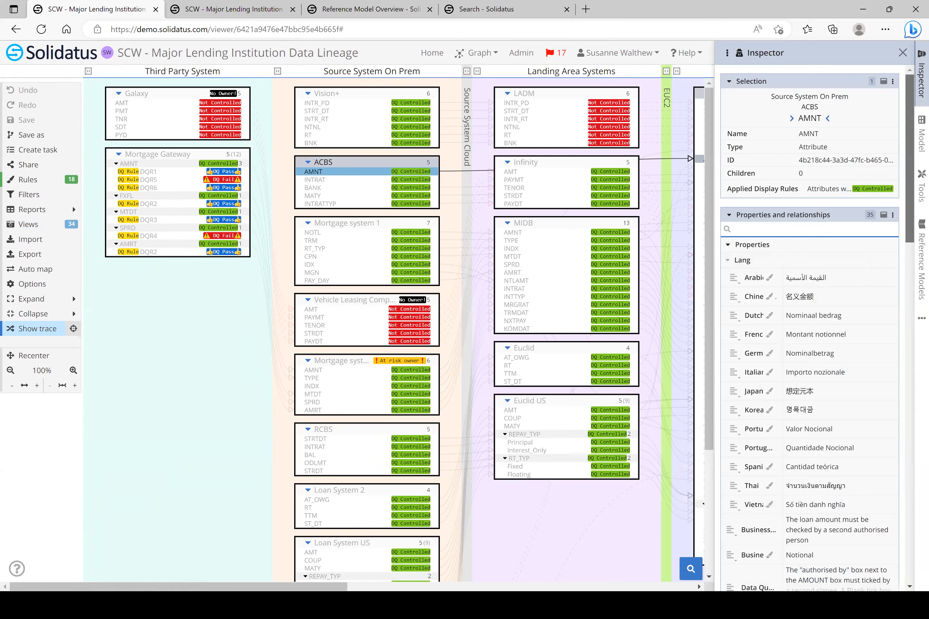
scroll(912, 227, "down", 2)
scroll(872, 344, "down", 10)
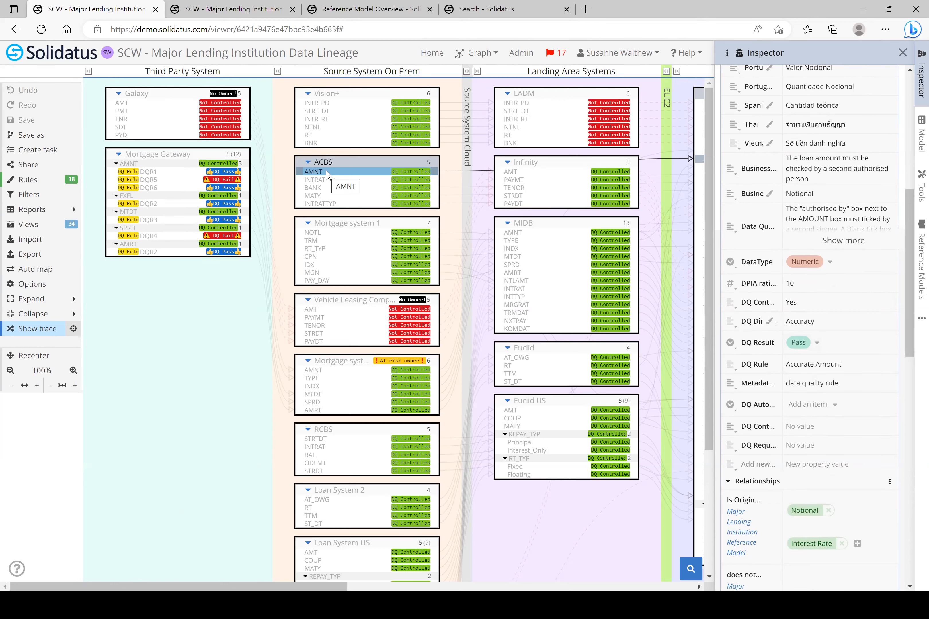
Isolate the trace of the ACBS AMNT attribute, follow it to Board Level, and restore the full model.
left_click(72, 328)
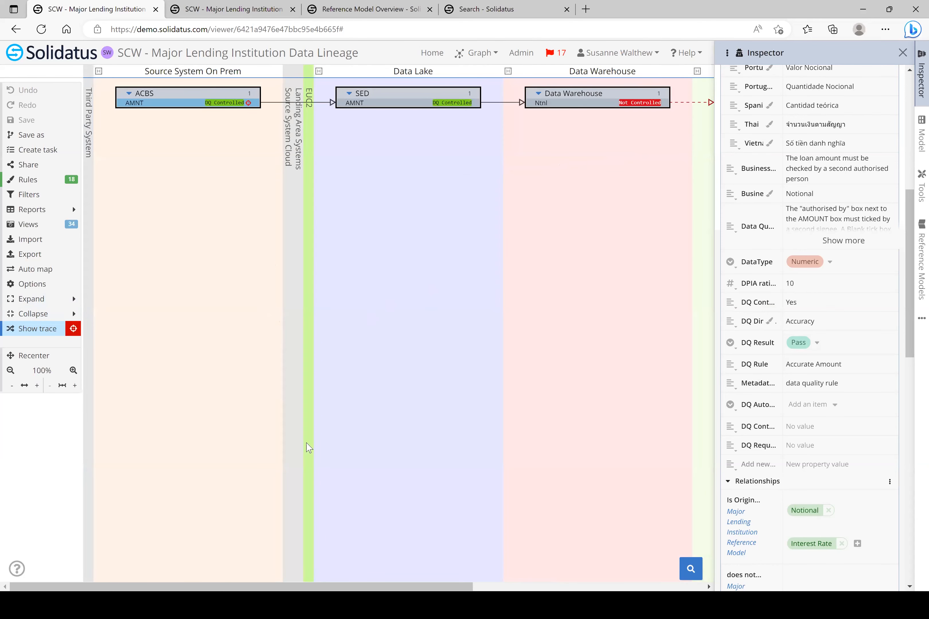
left_click_drag(321, 589, 586, 572)
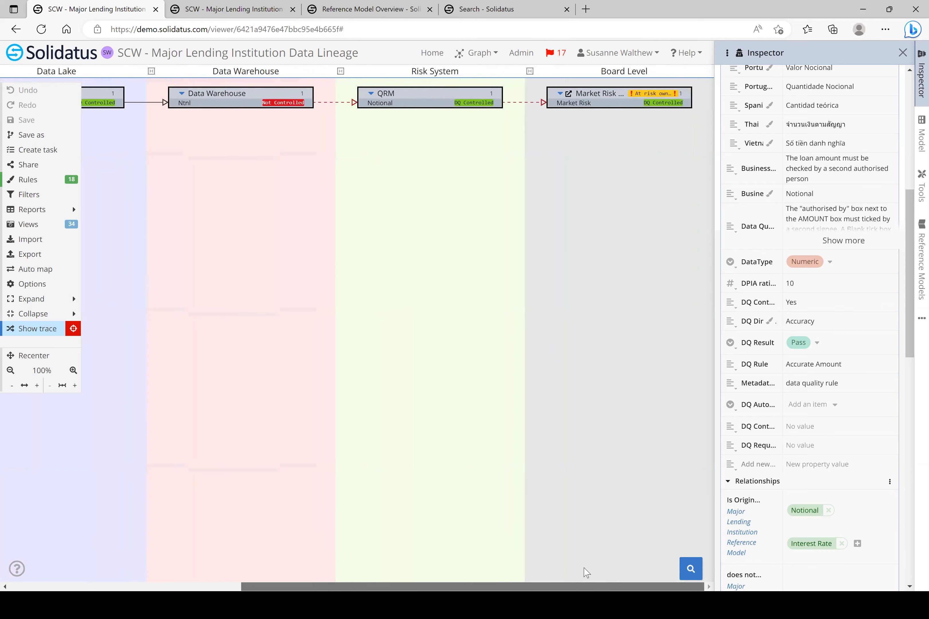
left_click_drag(587, 572, 263, 567)
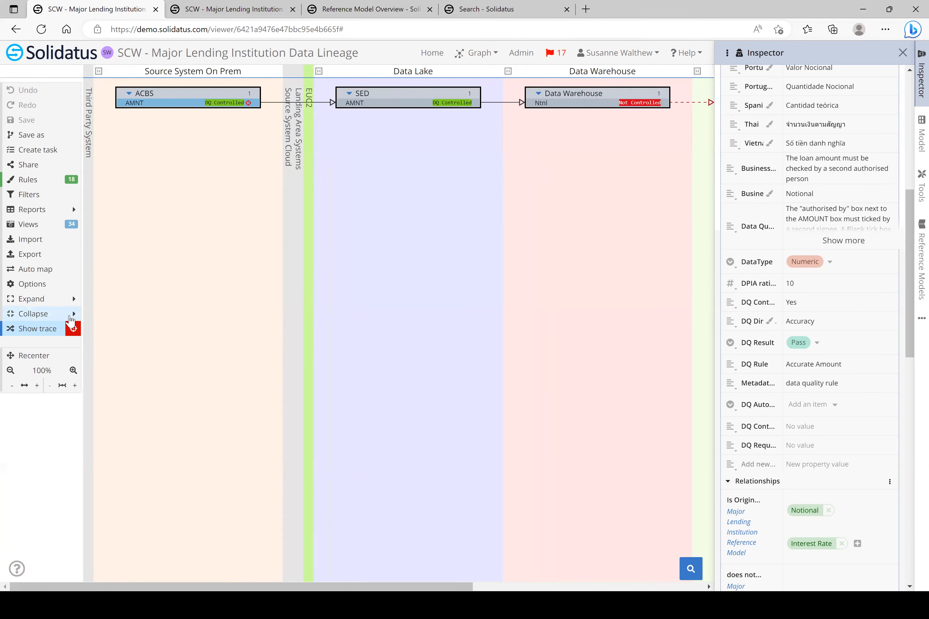
left_click(73, 329)
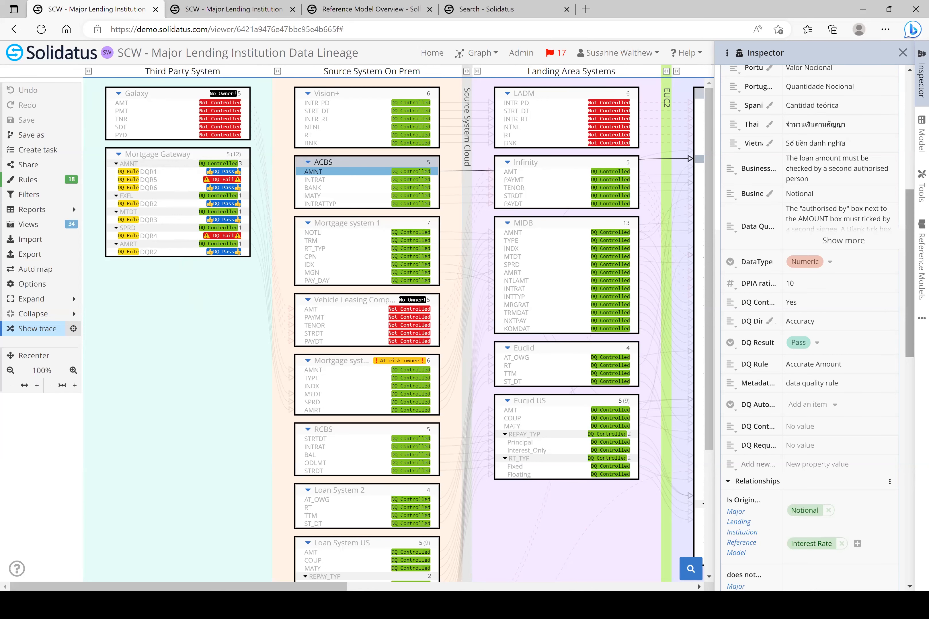
Browse the reference models, filter their terms to those related to the selected AMNT attribute, and turn the filter off.
left_click(922, 266)
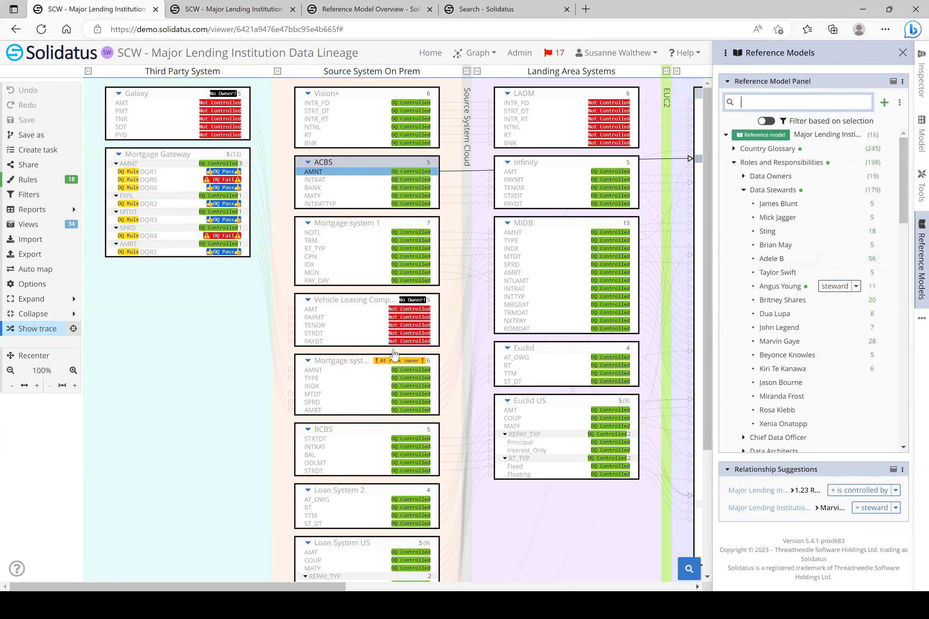
left_click_drag(904, 171, 899, 402)
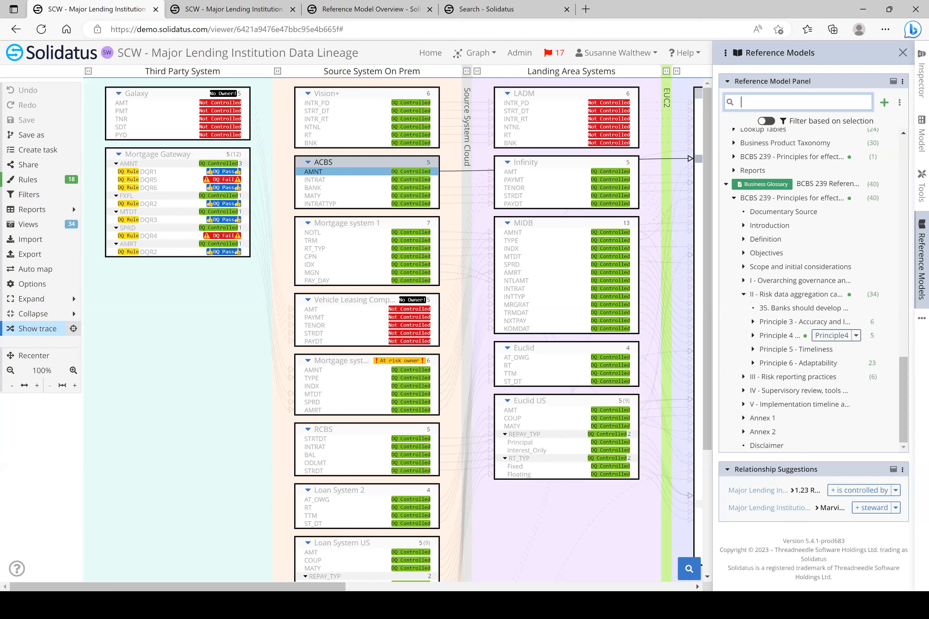
left_click_drag(905, 385, 887, 118)
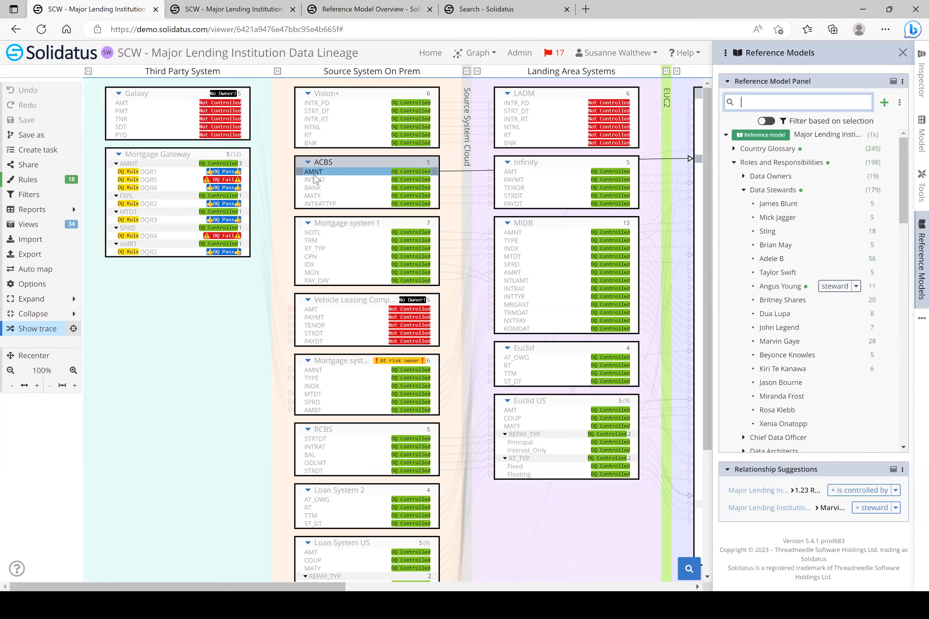
left_click(762, 122)
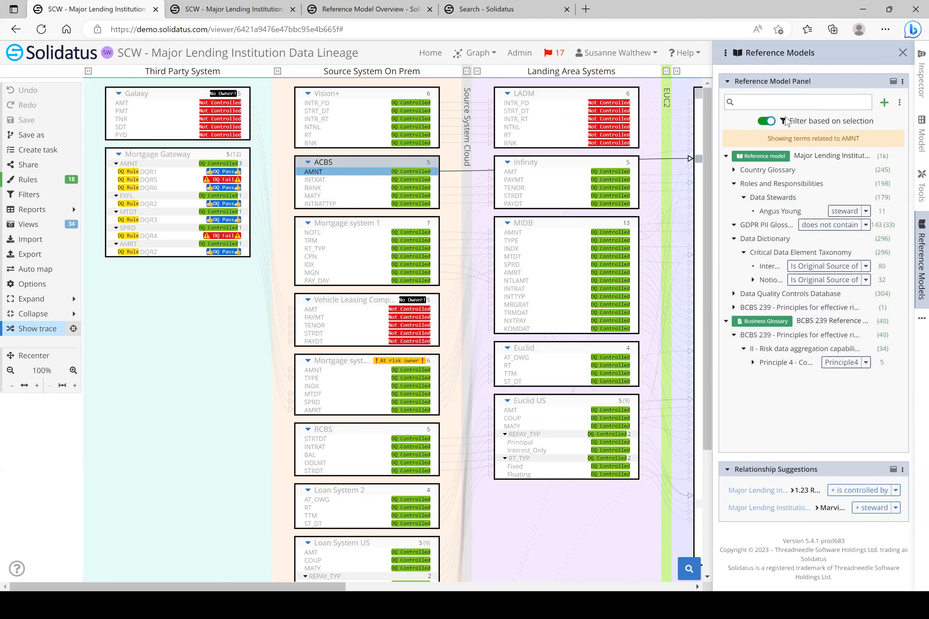
left_click(768, 120)
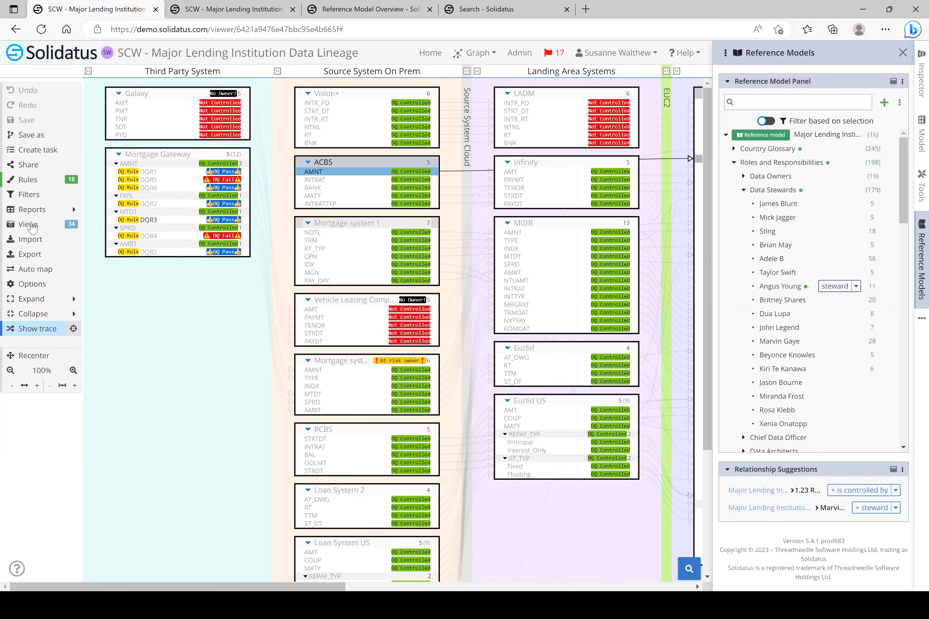
Apply the "22. BCBS 239 Principles with Controls" view and close the reference models to examine the whole lineage.
left_click(31, 226)
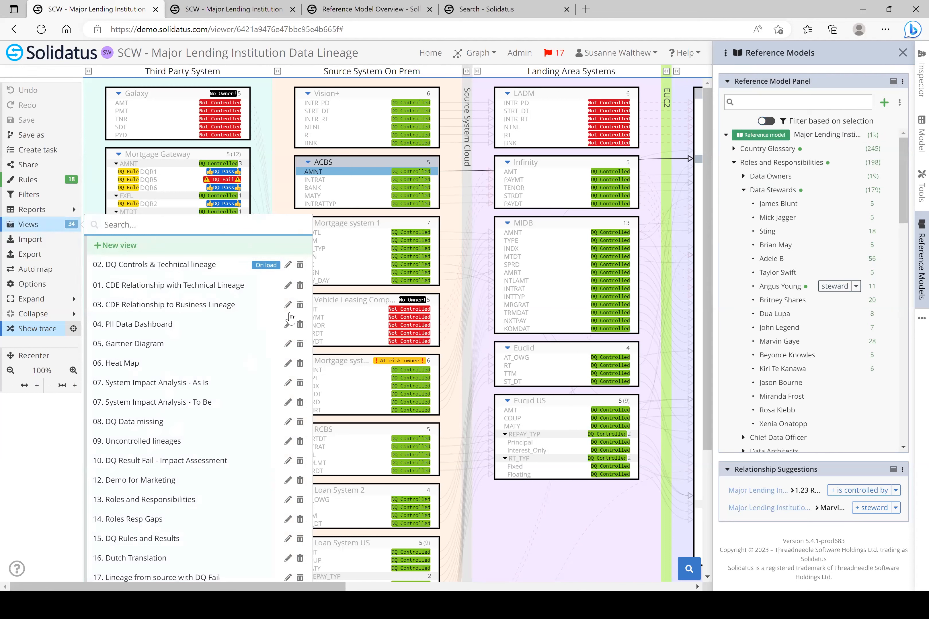
left_click(230, 264)
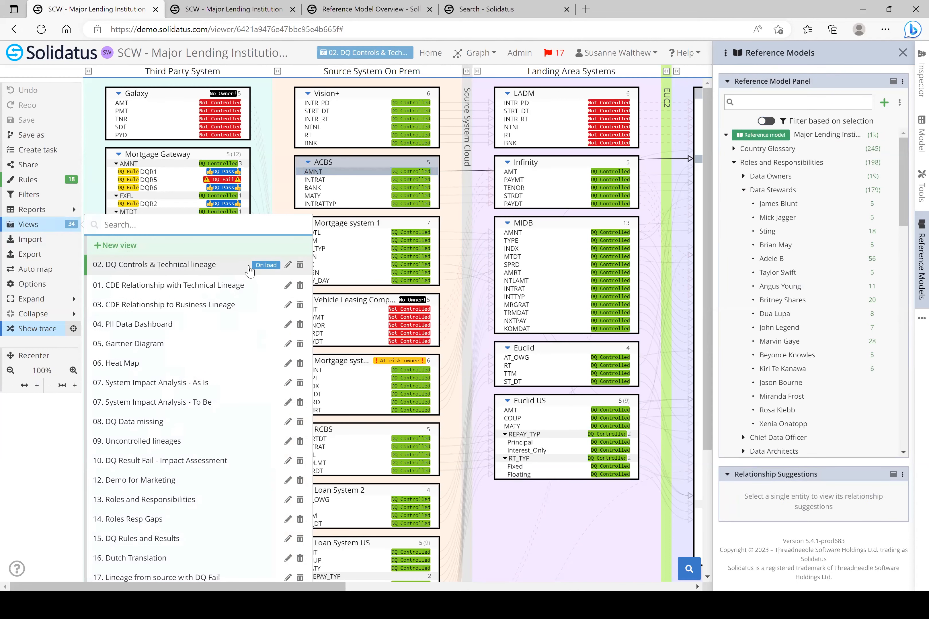
scroll(245, 276, "down", 2)
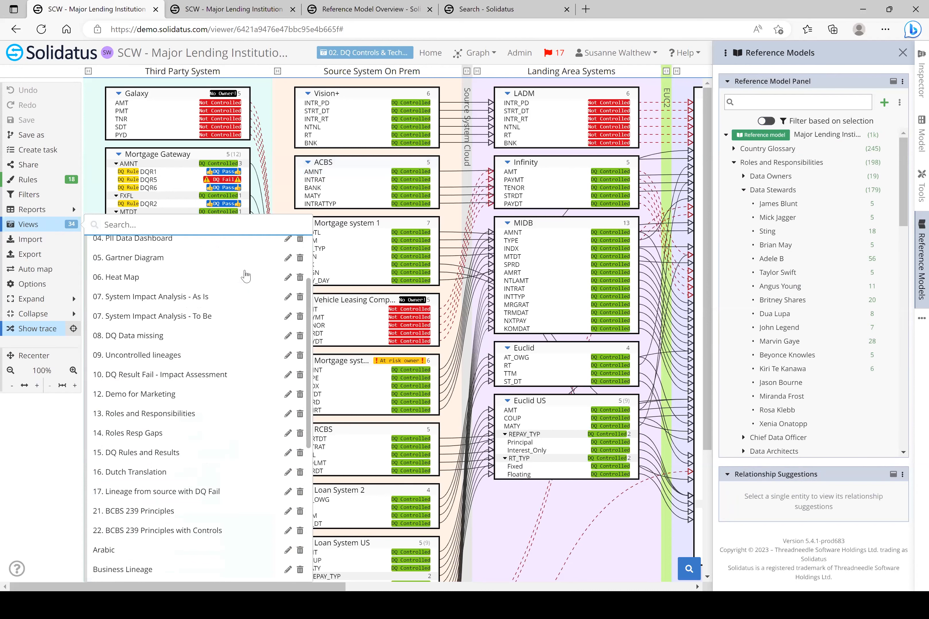
left_click(141, 531)
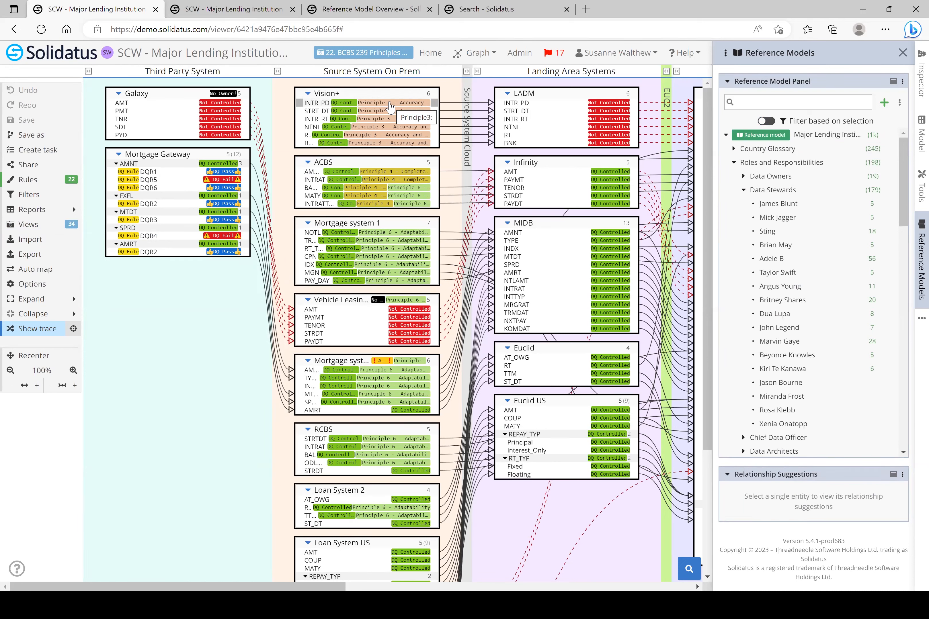
left_click(902, 53)
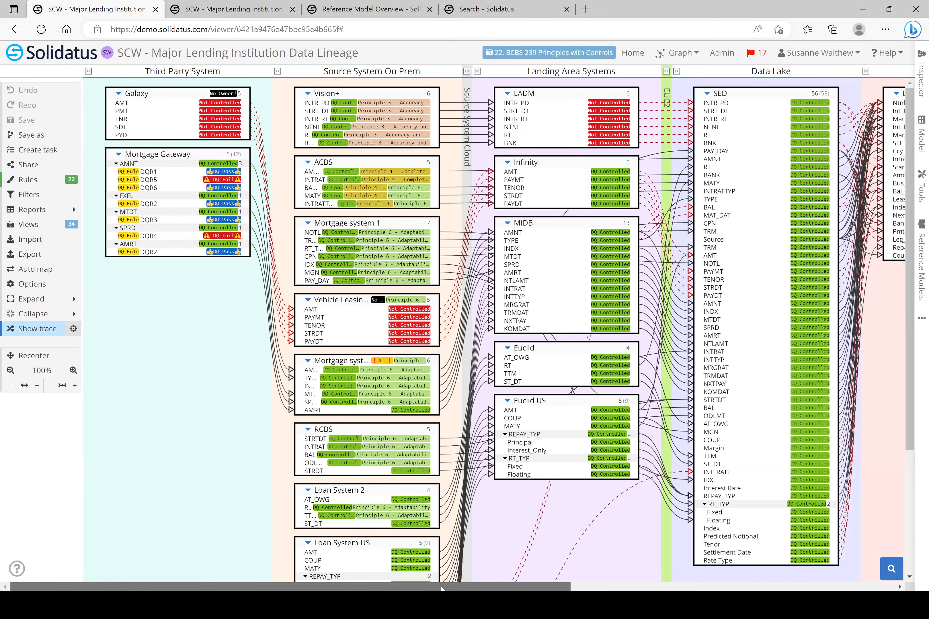
left_click(576, 585)
left_click_drag(263, 584, 241, 583)
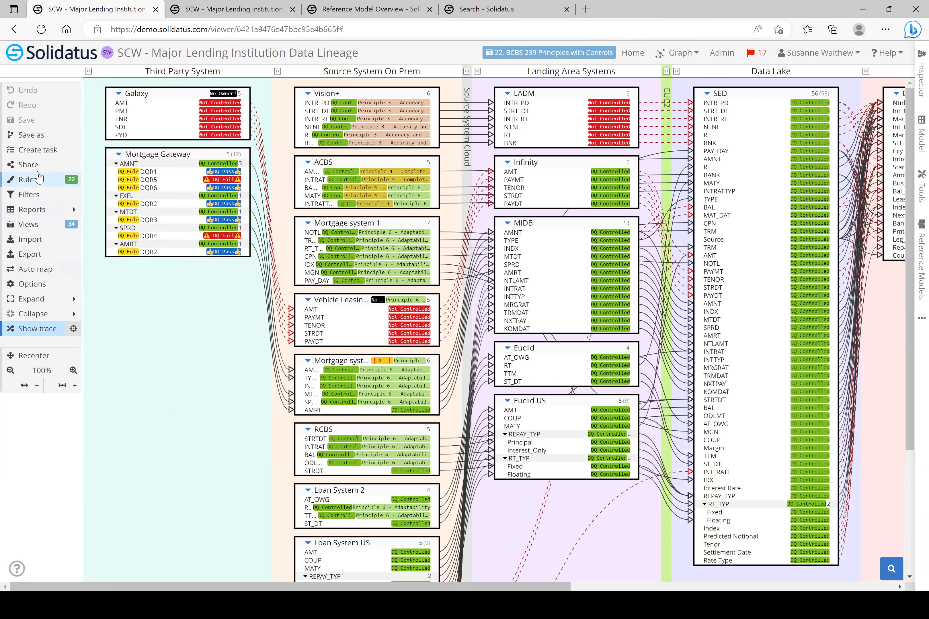
Create a read-only sharing link named BCBS239 for the current view, kept updated with the latest version.
left_click(32, 165)
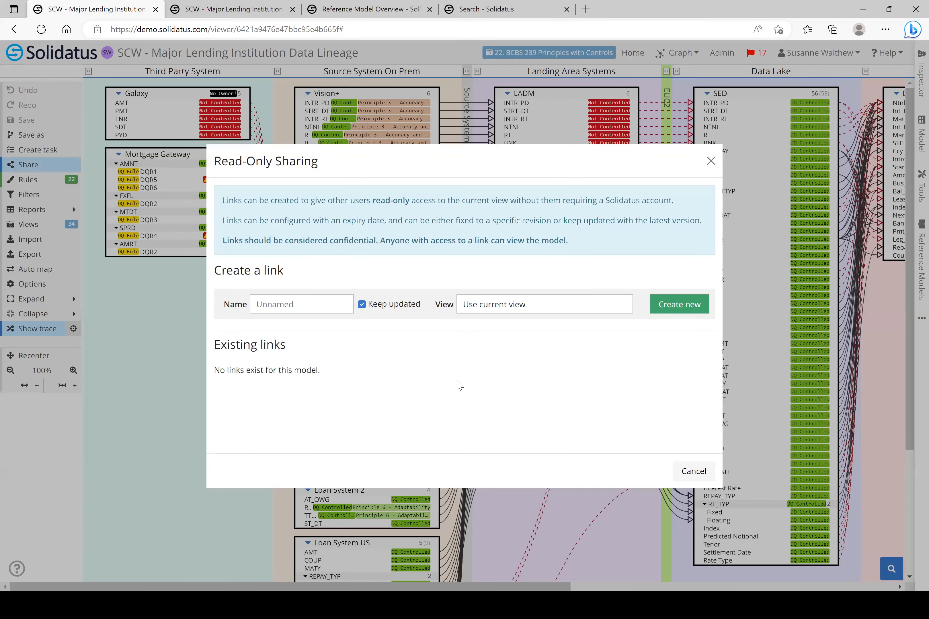
left_click(291, 304)
type("Bsbc")
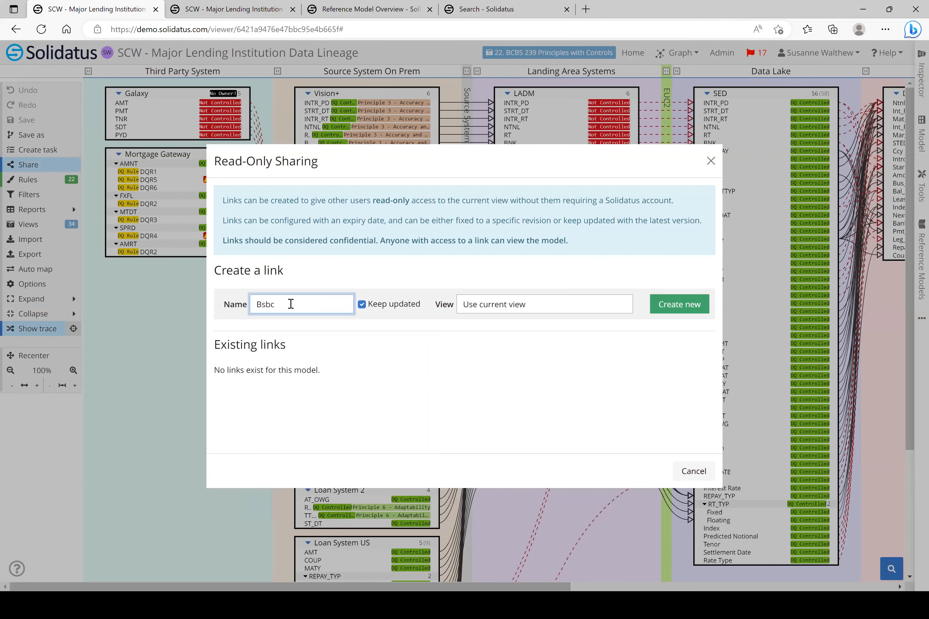
key("ctrl+a")
key("BackSpace")
type("B")
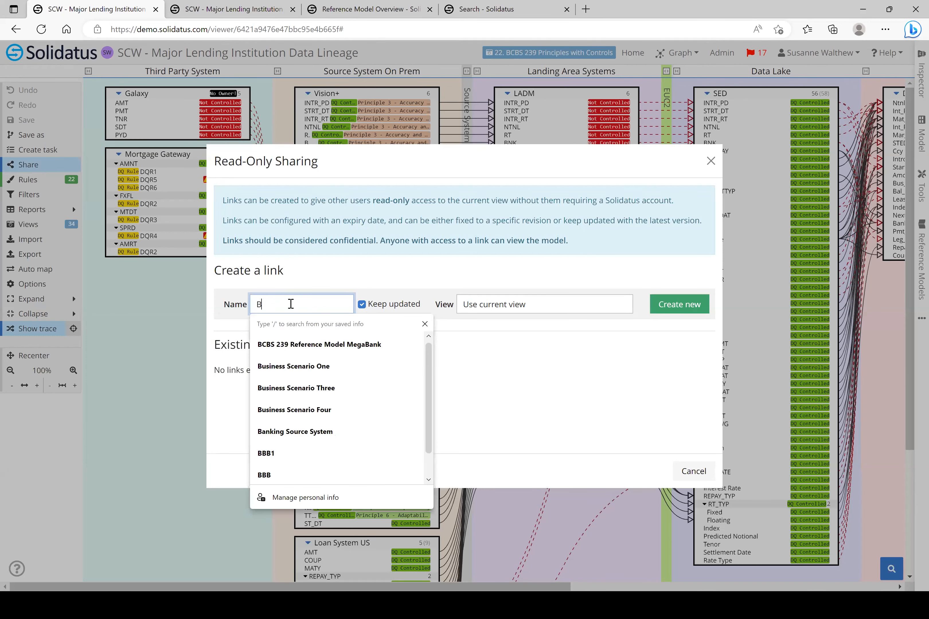
type("CBS238")
key("BackSpace")
type("9")
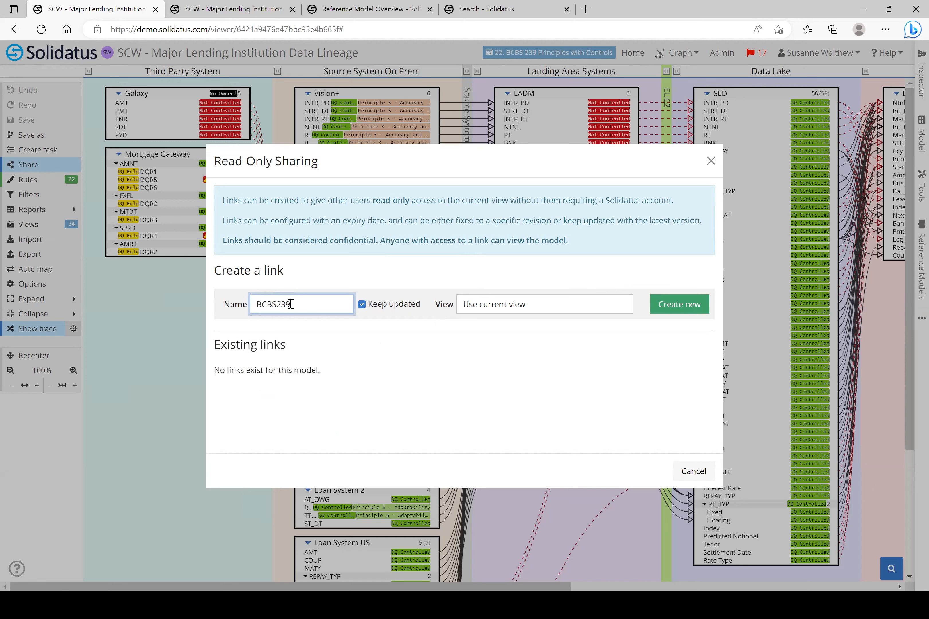
left_click(692, 305)
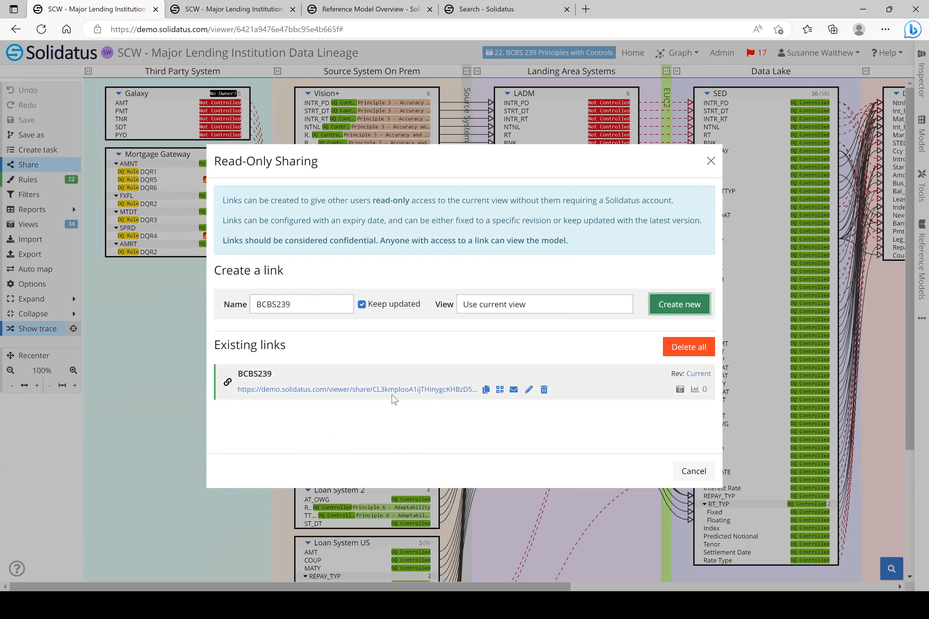
Download and open the QR code of the BCBS239 link, and close the sharing settings.
left_click(500, 390)
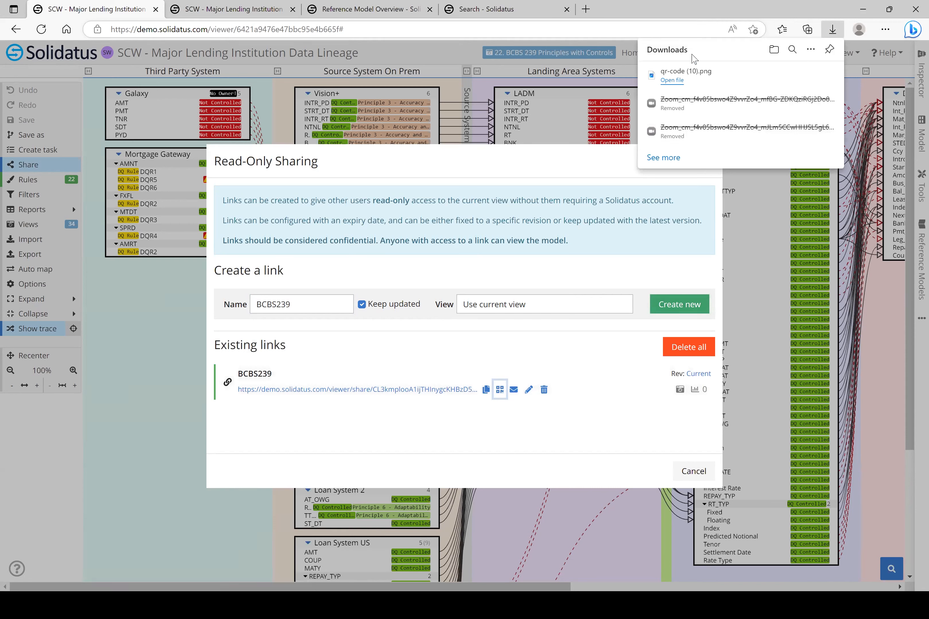
left_click(673, 81)
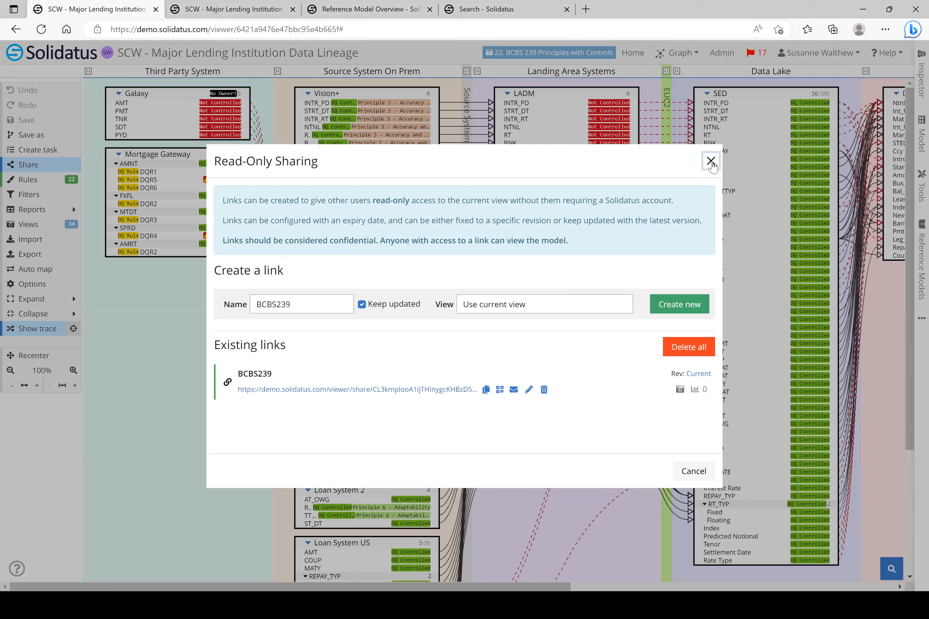
left_click(565, 567)
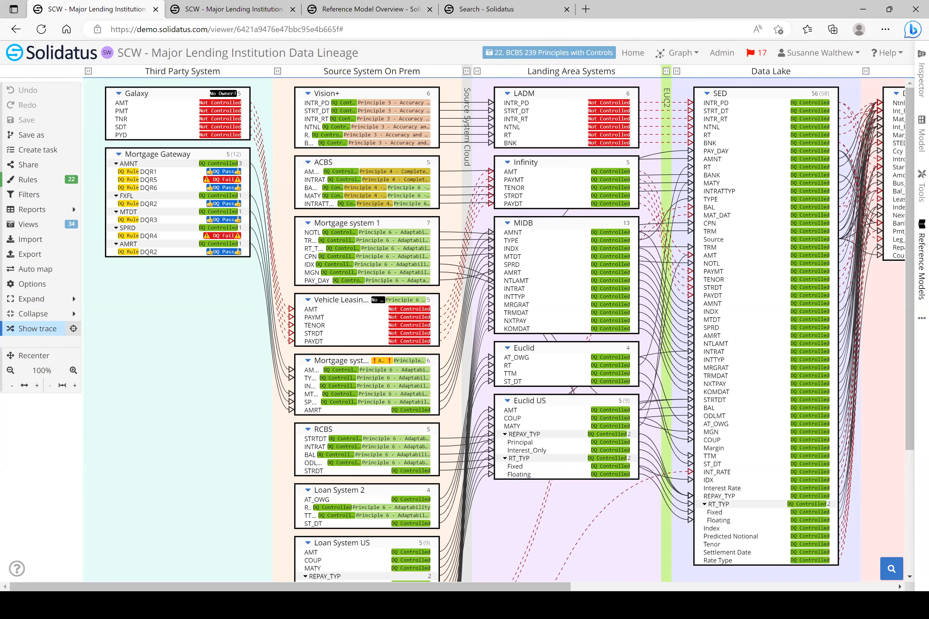
Filter the model to entities that use the Balance Sheet Account term from the Critical Data Element Taxonomy.
left_click(921, 264)
left_click(734, 162)
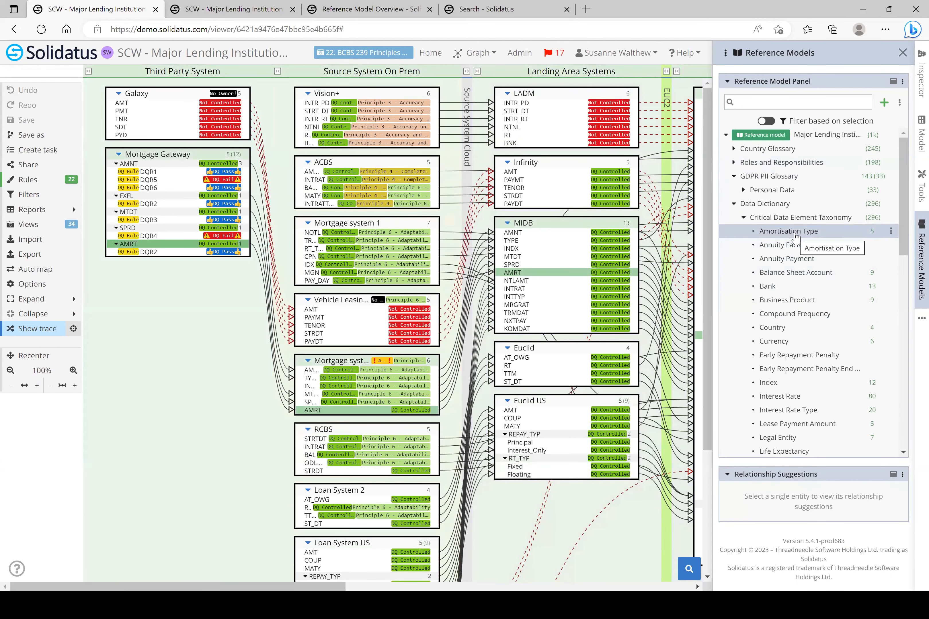
left_click(781, 276)
left_click(596, 157)
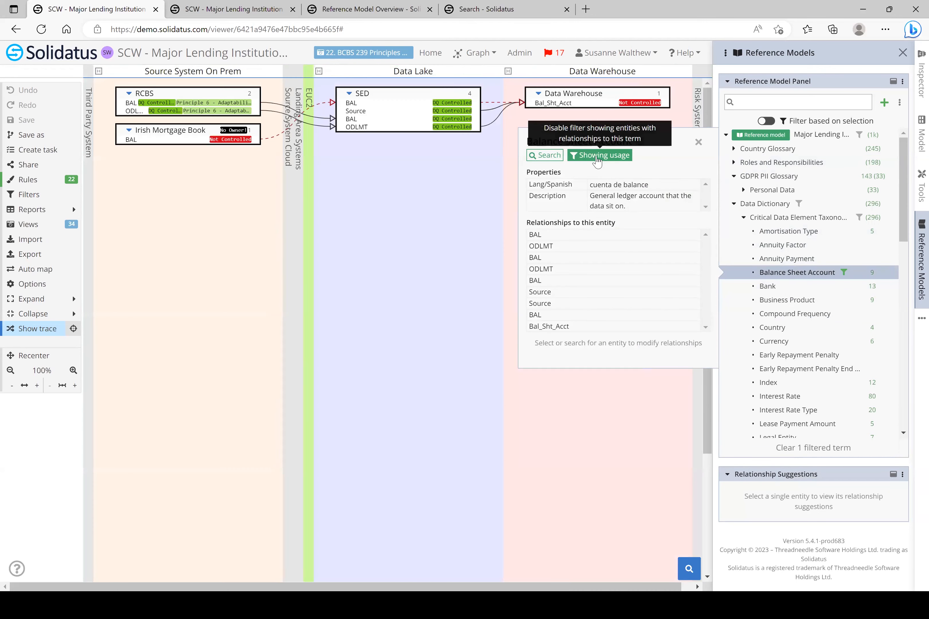
left_click(698, 142)
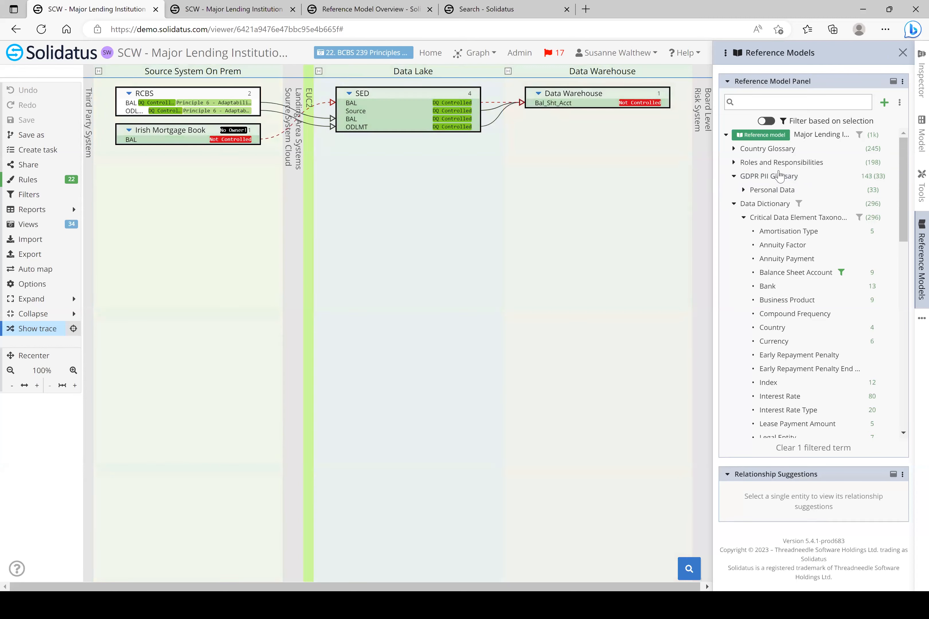
Clear the Balance Sheet Account term filter and start a new task for the INTR_RT attribute of Vision+.
left_click(810, 449)
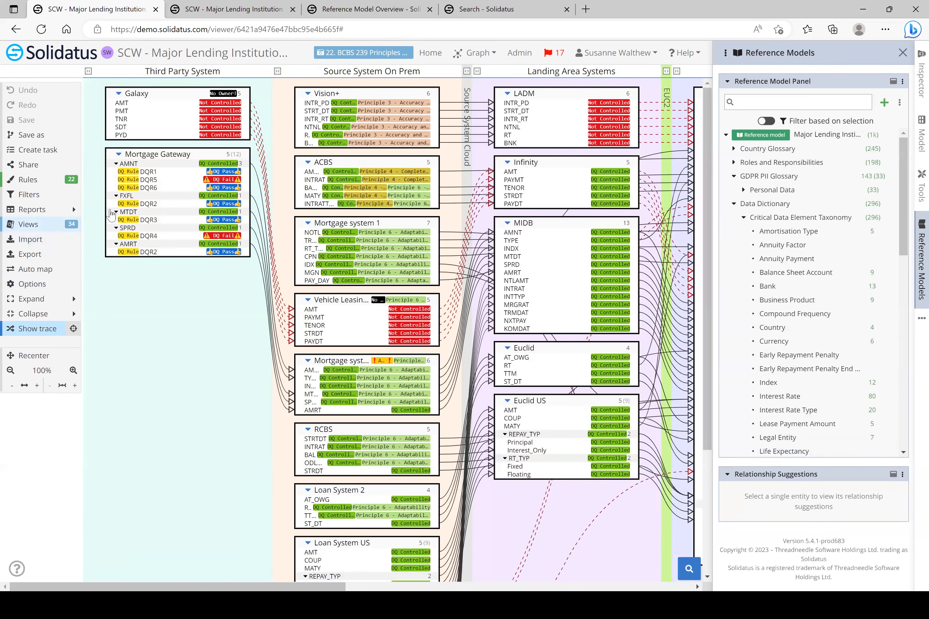
right_click(372, 120)
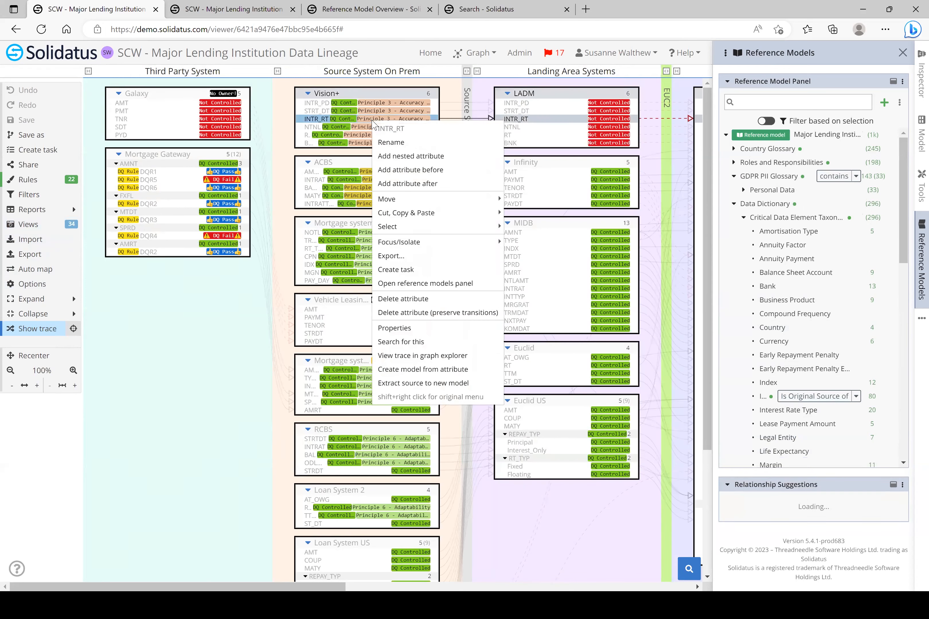
left_click(412, 269)
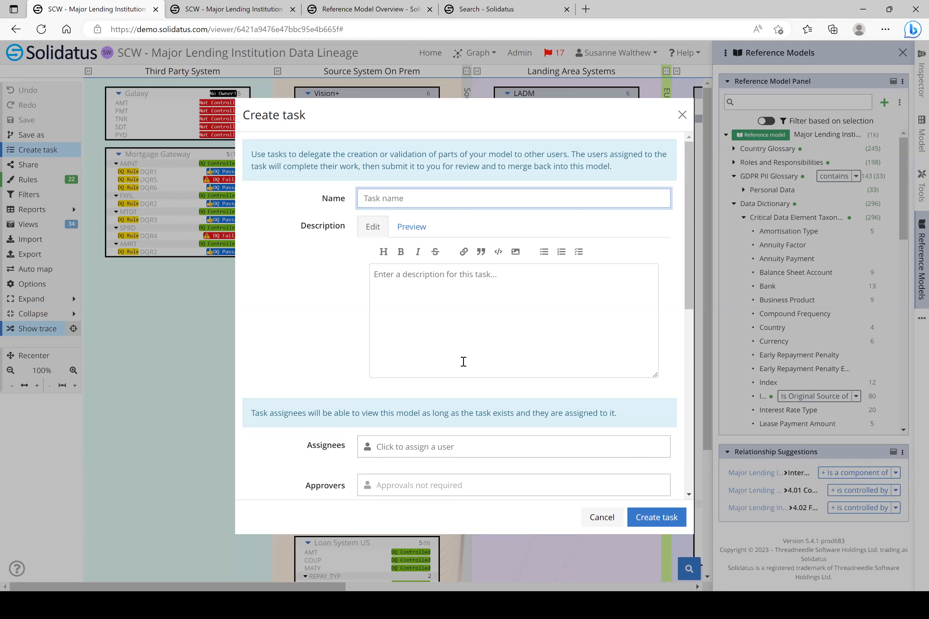
Name the task "Pls help", describe it as "help", assign it to the listed user, and create it.
type("Pls help")
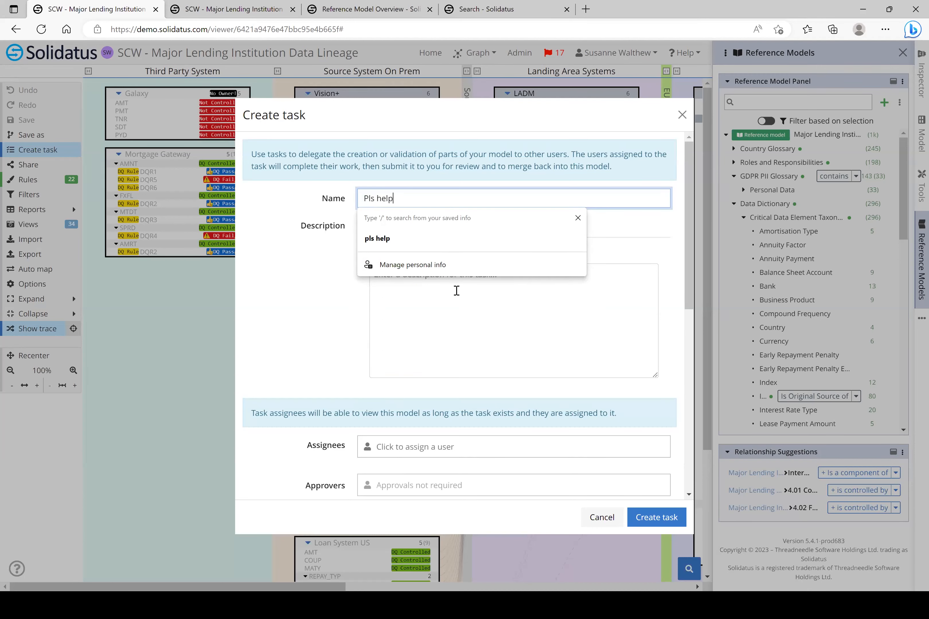
left_click(438, 305)
type("help")
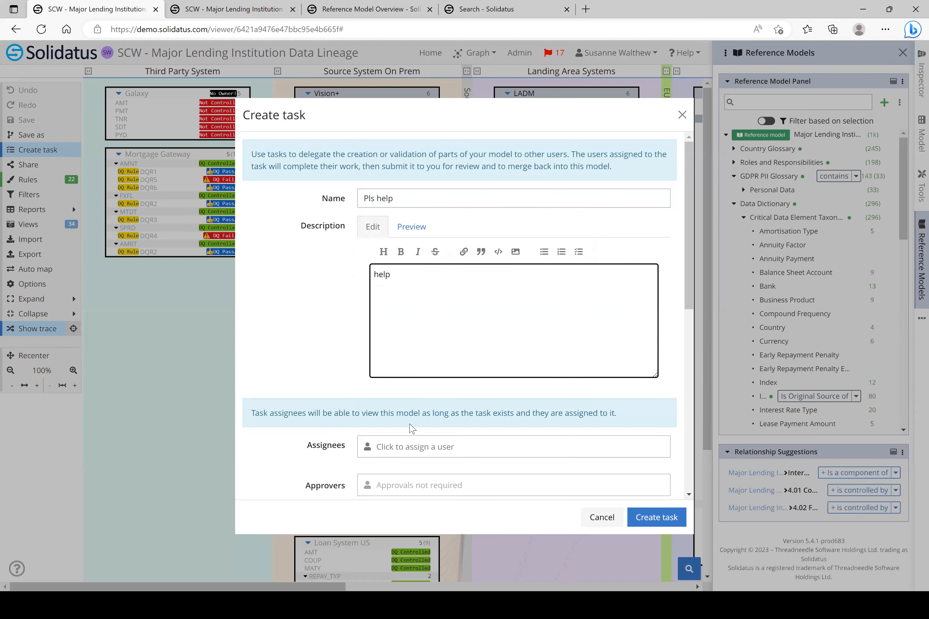
left_click(413, 448)
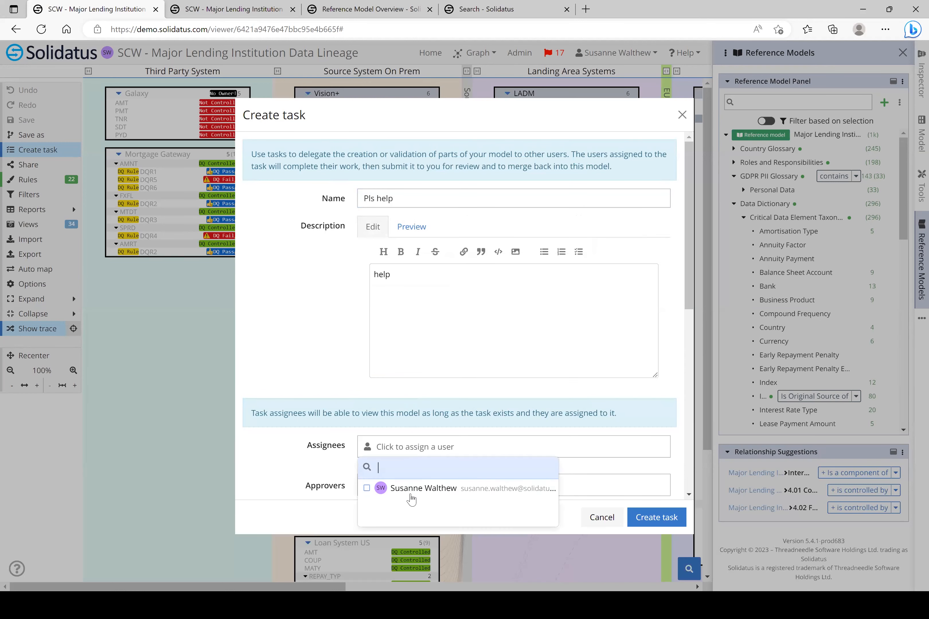
left_click(411, 489)
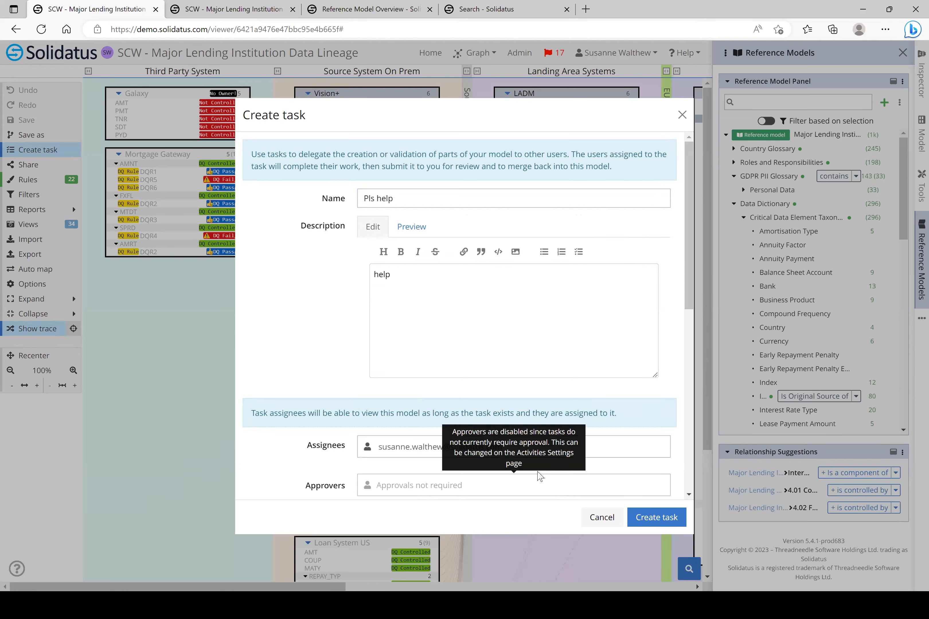
left_click(644, 518)
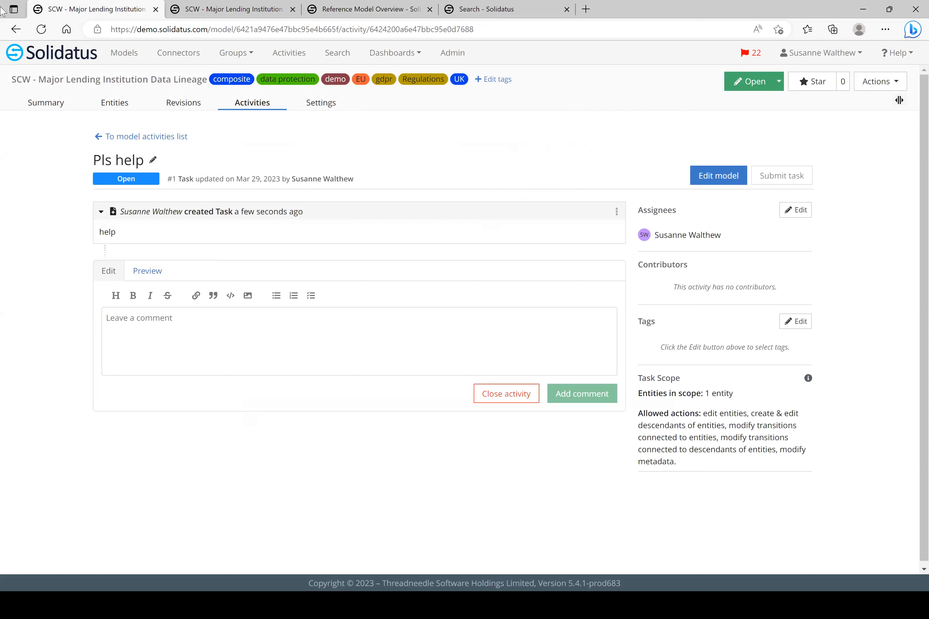
Return to the lineage model, dismiss the welcome message and reference models, and apply the "04. PII Data Dashboard" view.
left_click(16, 30)
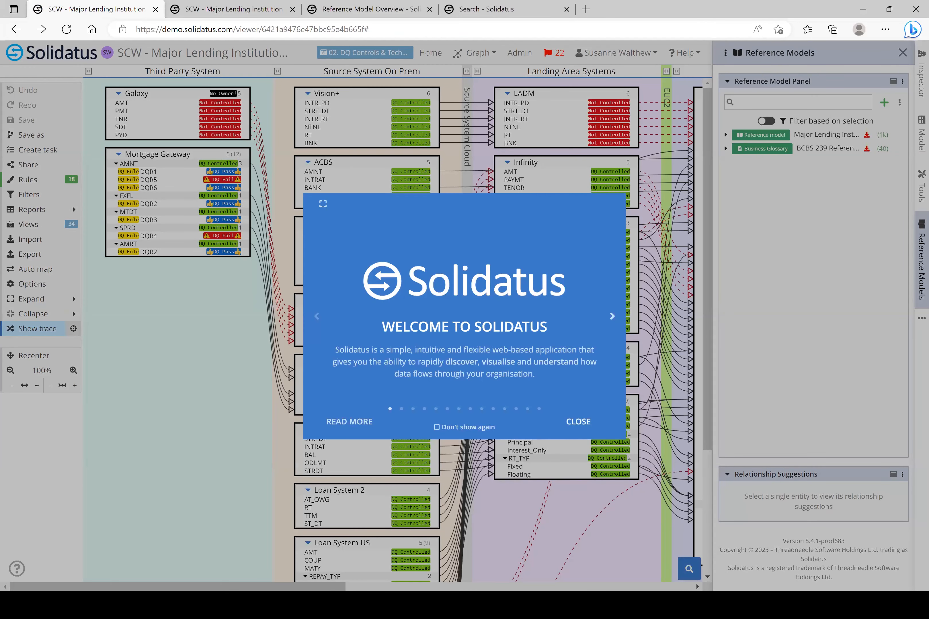
left_click(696, 444)
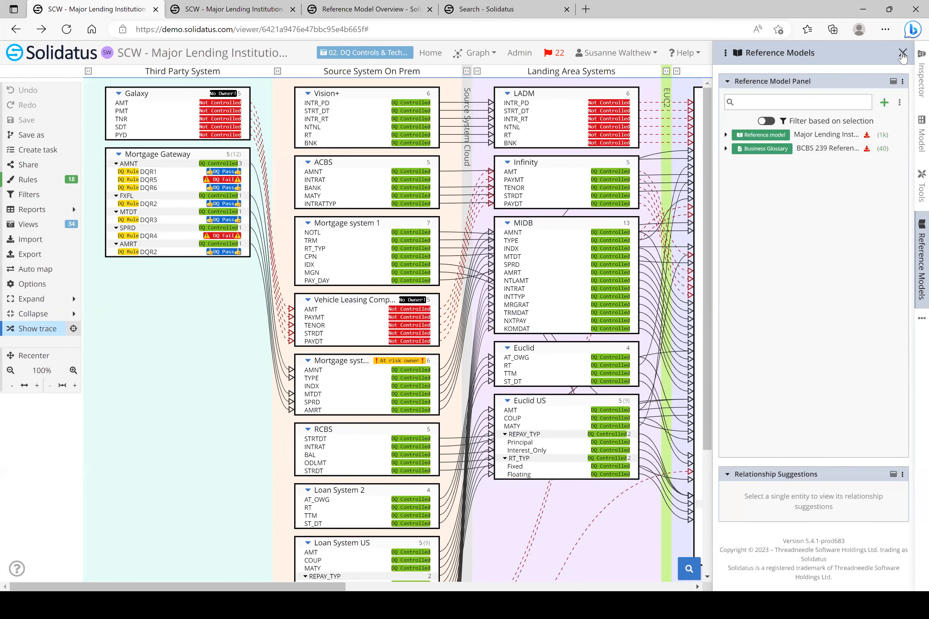
left_click(903, 53)
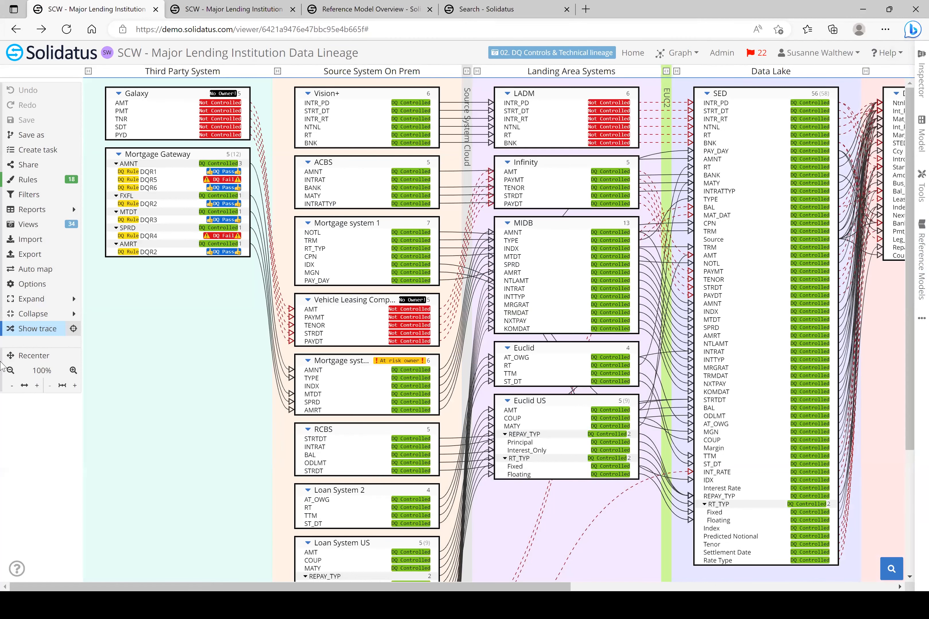
left_click(32, 224)
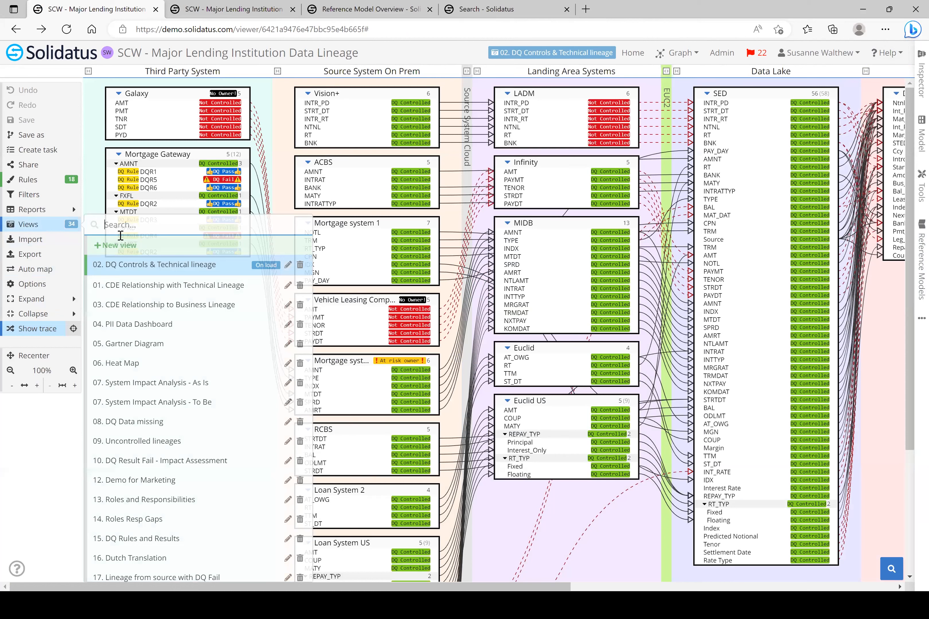
left_click(143, 328)
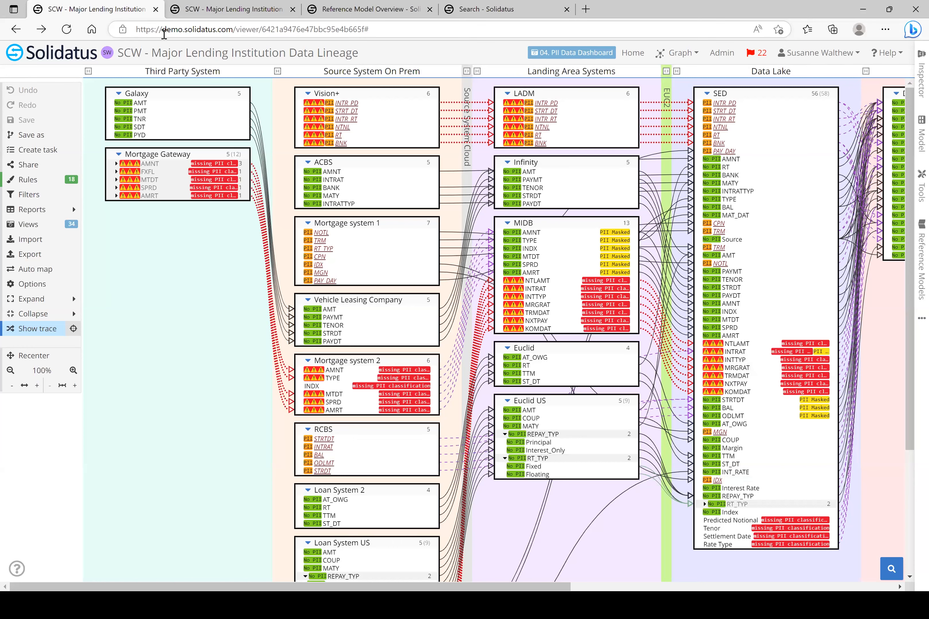
On the model's summary page, compare changes since the "Added Additional Principal 6" revision and review the list of changes.
left_click(189, 12)
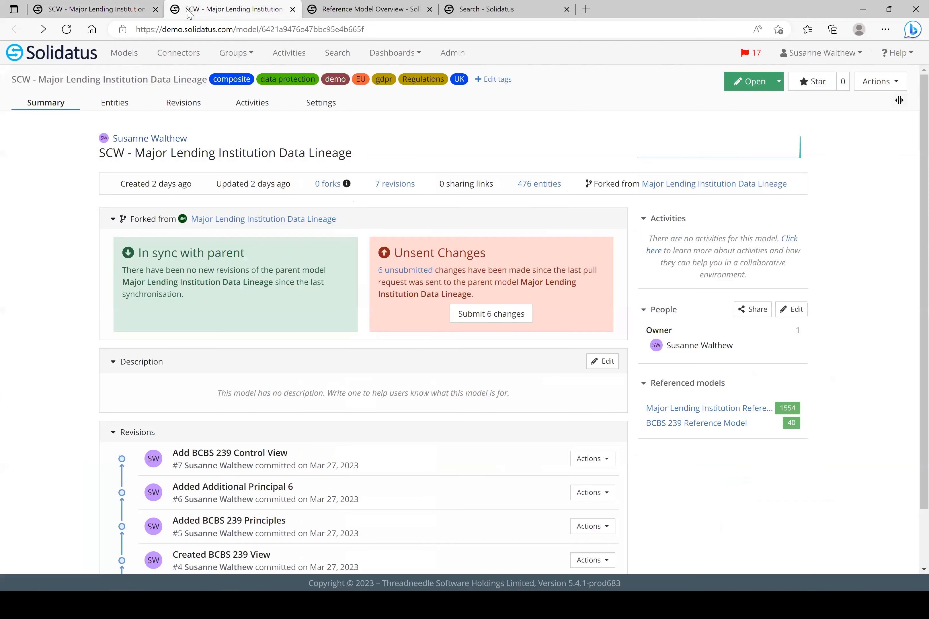
scroll(464, 317, "down", 2)
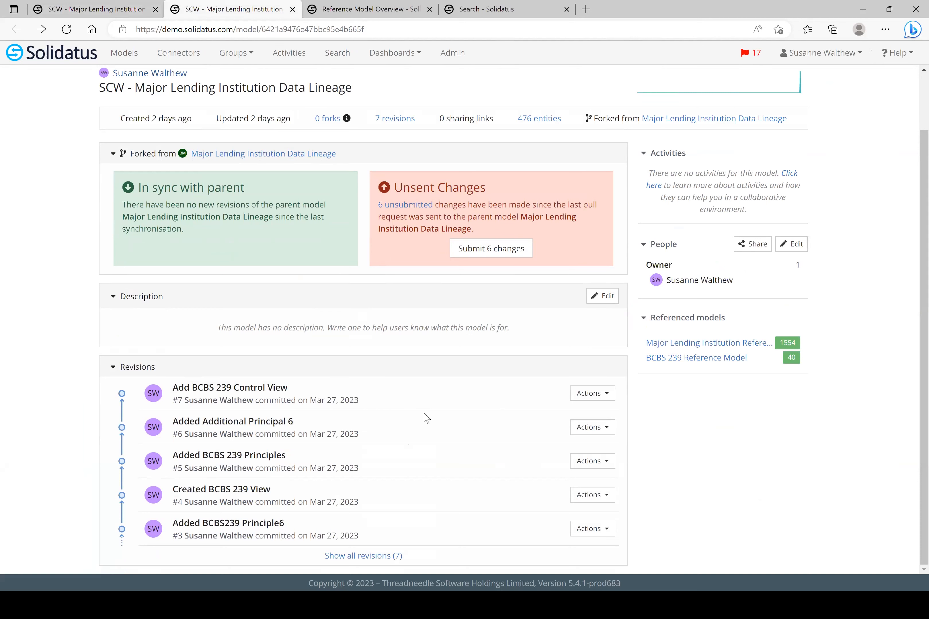
left_click(606, 431)
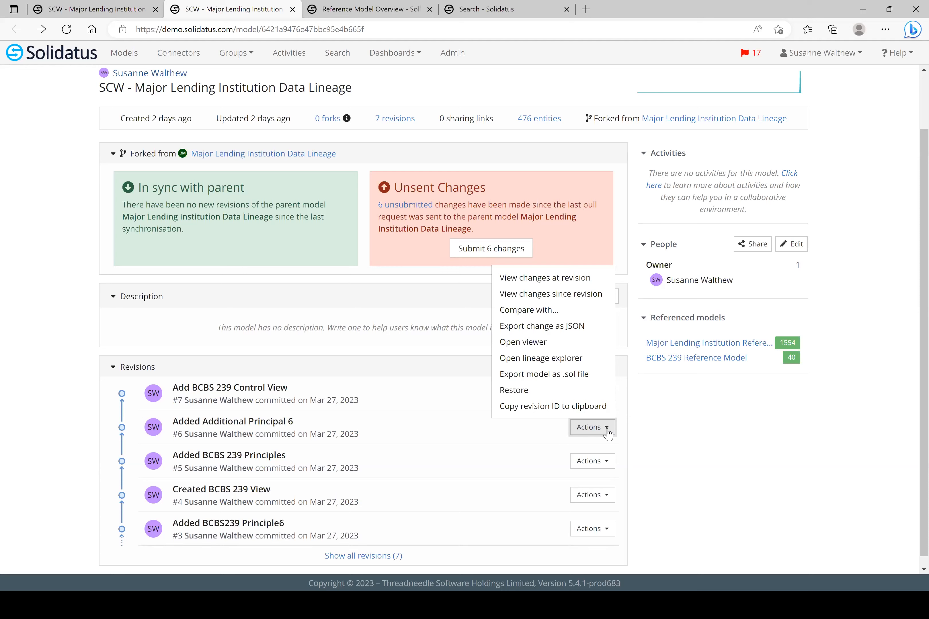
left_click(564, 296)
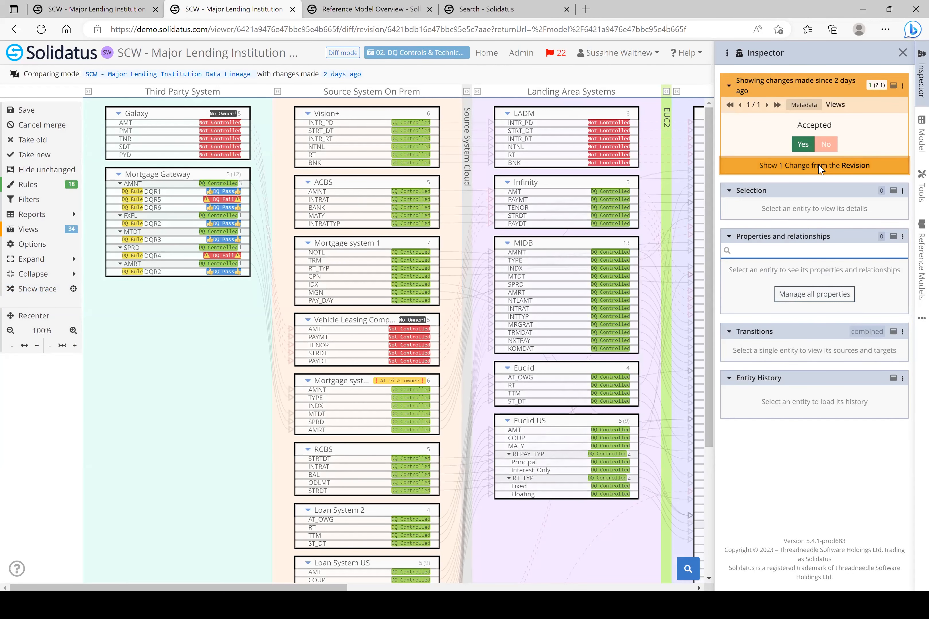
left_click(804, 166)
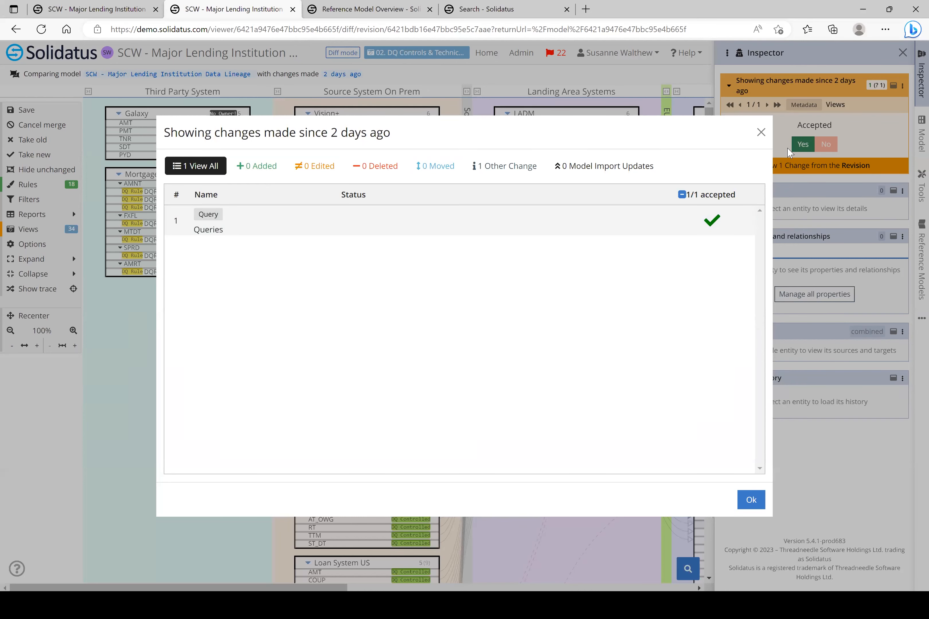
left_click(762, 135)
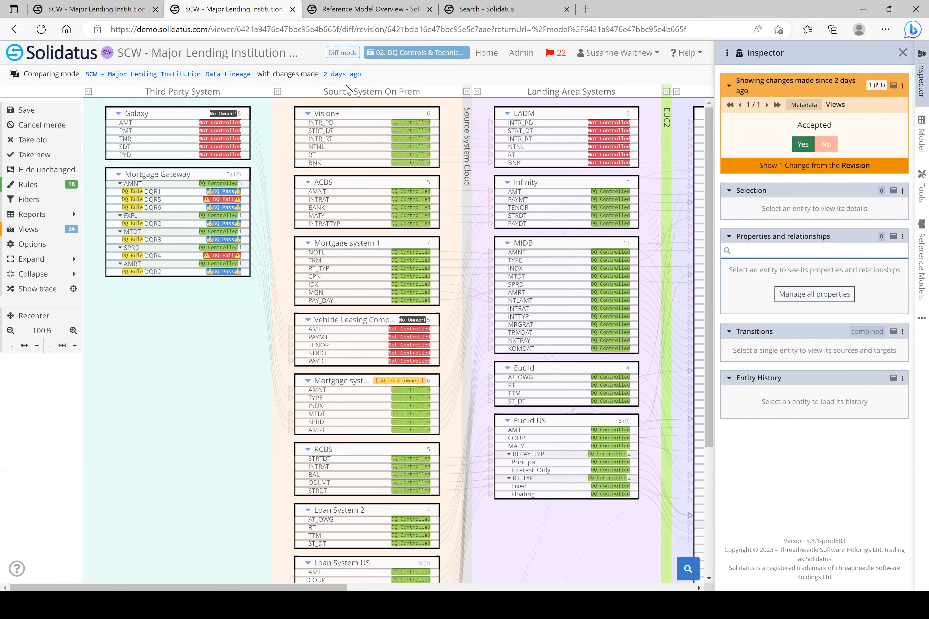
Switch to the Major Lending Institution Reference Model and examine the Annuity Factor term's properties, related entities, history and branches.
left_click_drag(619, 2, 608, 67)
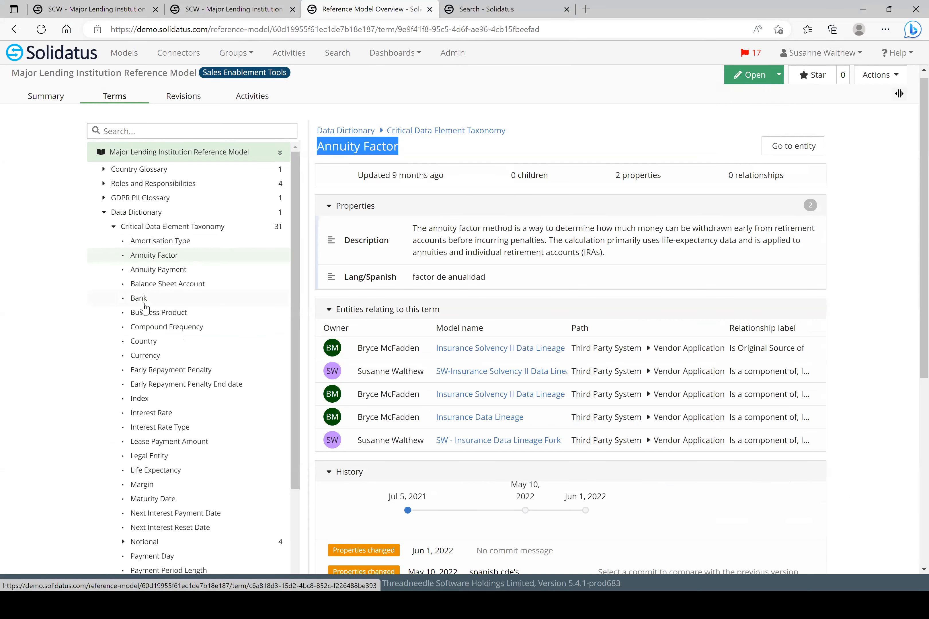
scroll(145, 307, "down", 3)
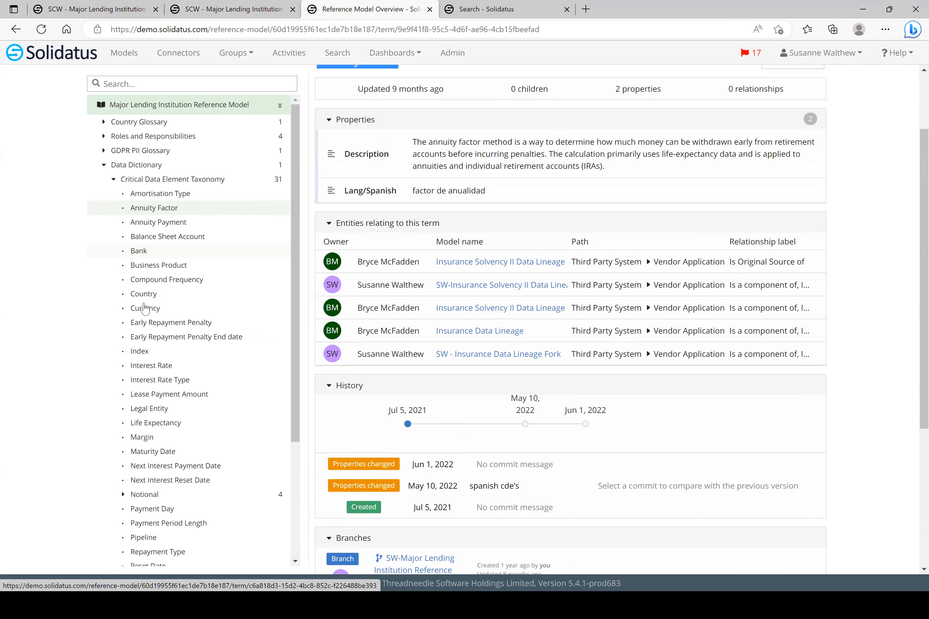
scroll(145, 308, "up", 3)
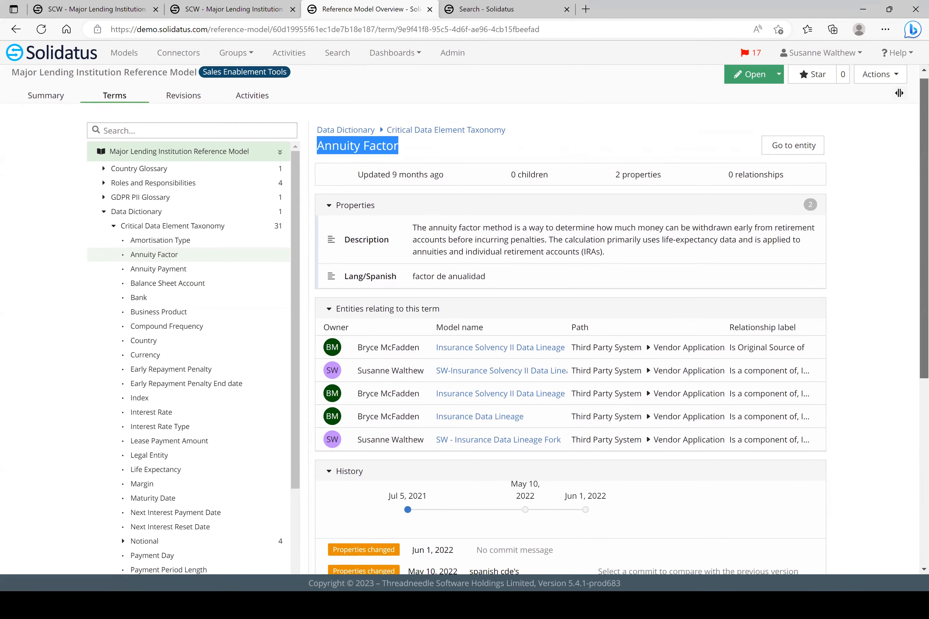
scroll(737, 269, "down", 1)
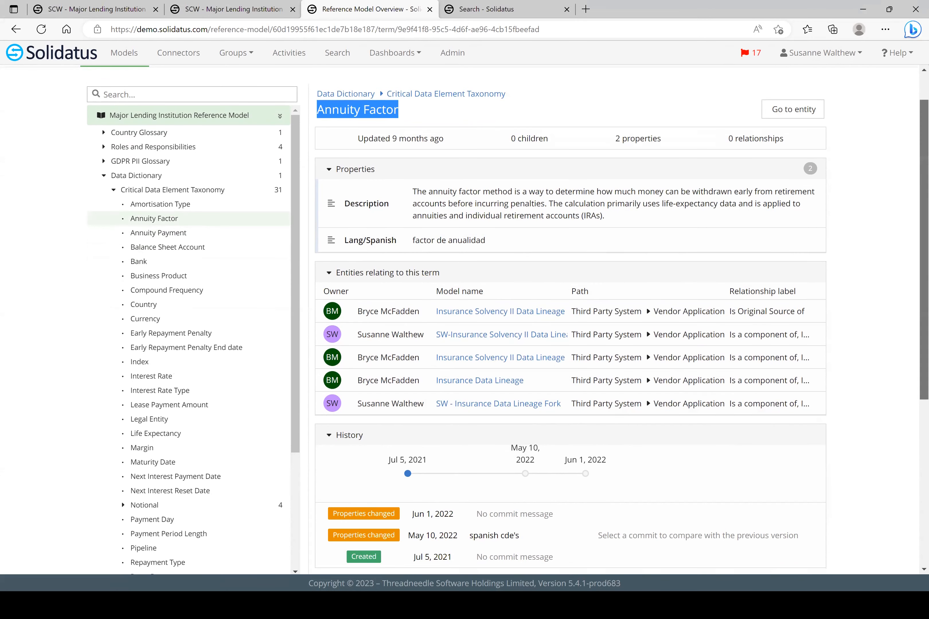
scroll(924, 249, "down", 2)
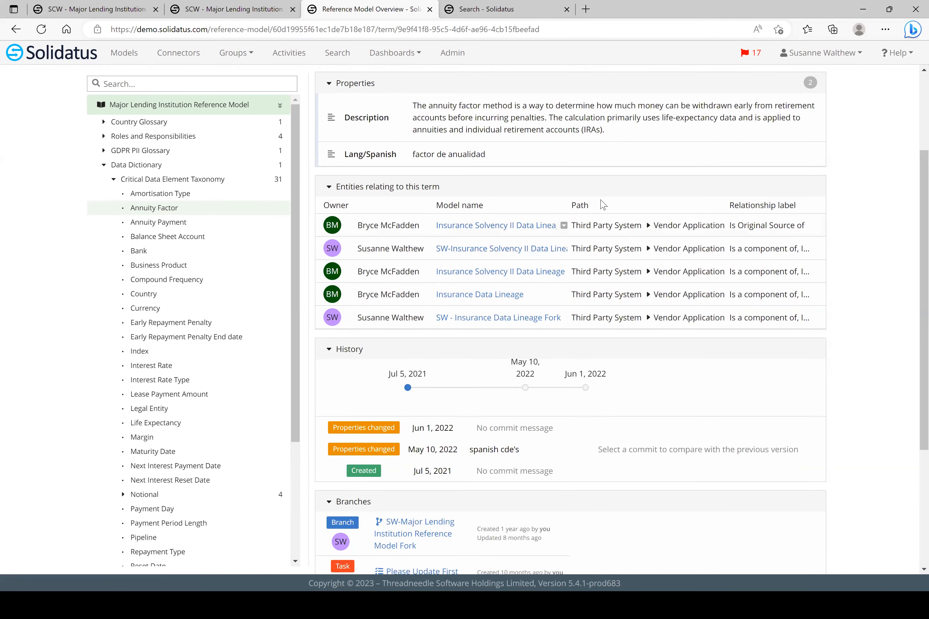
scroll(923, 280, "down", 5)
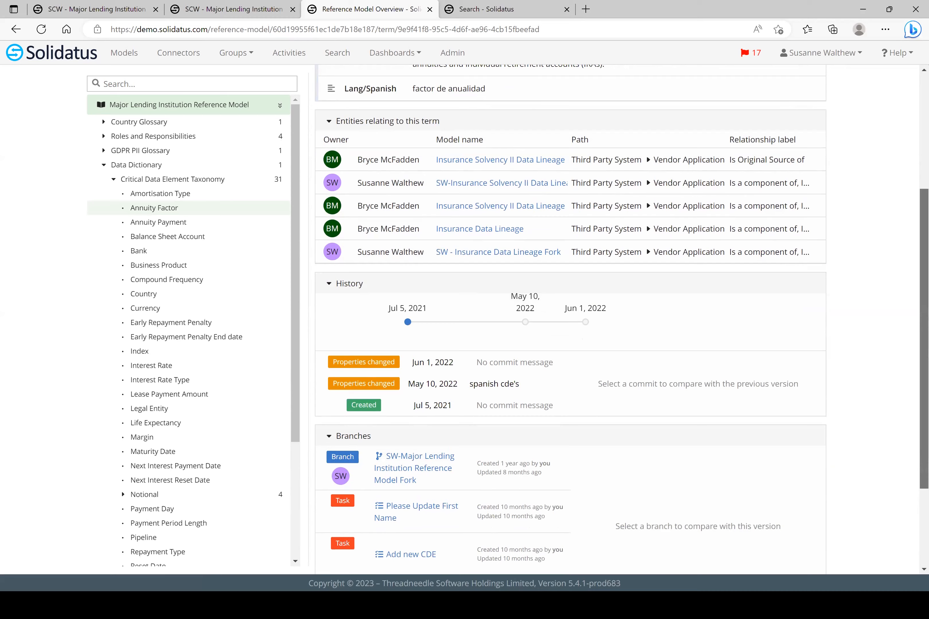
scroll(571, 320, "up", 8)
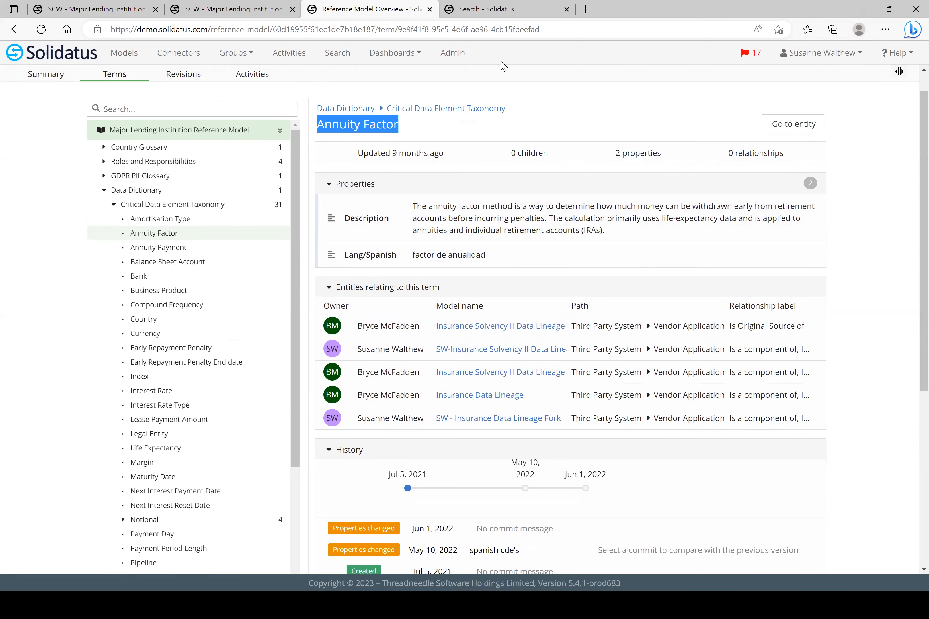
From the Annuity Factor search results, view the Annuity Factor term and its parent CDE Name, and return to the lineage model.
left_click(889, 9)
key("ctrl+Tab")
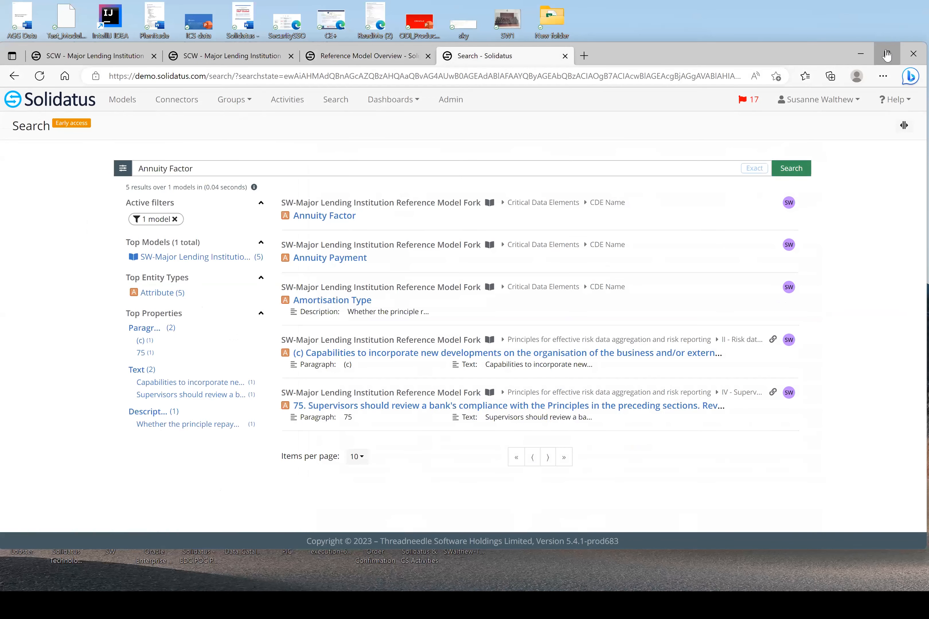
left_click(887, 54)
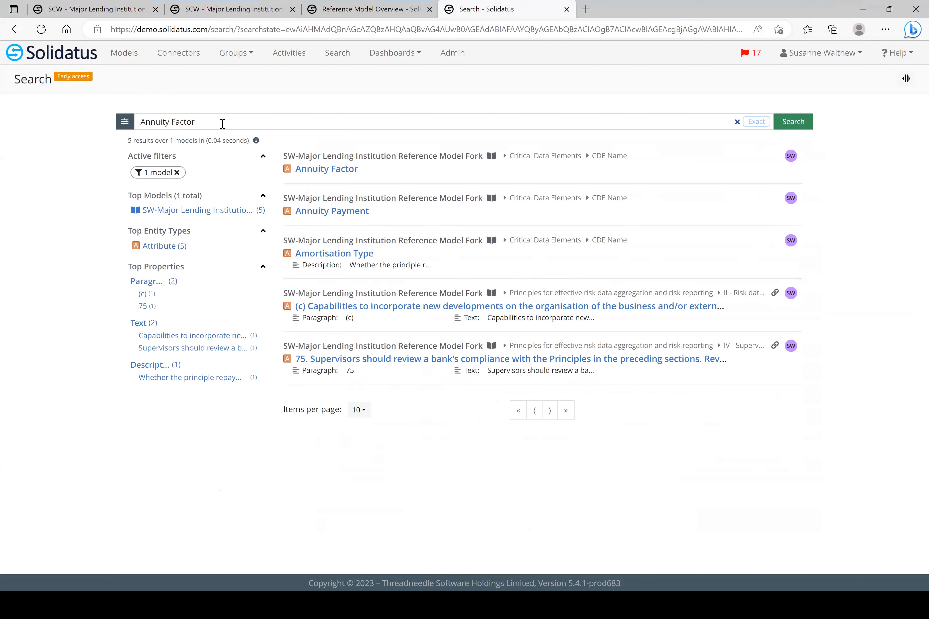
left_click(327, 172)
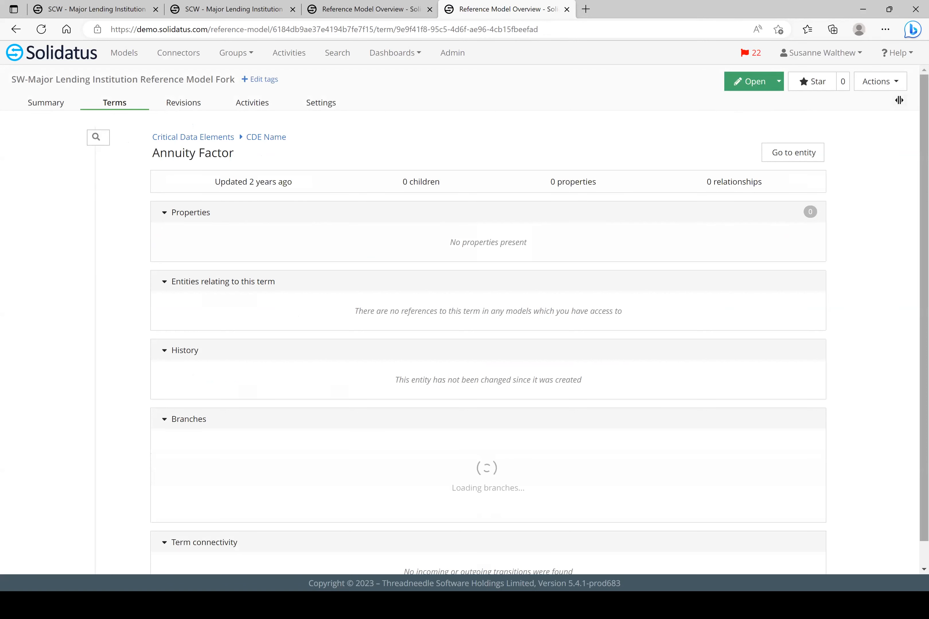
left_click(266, 137)
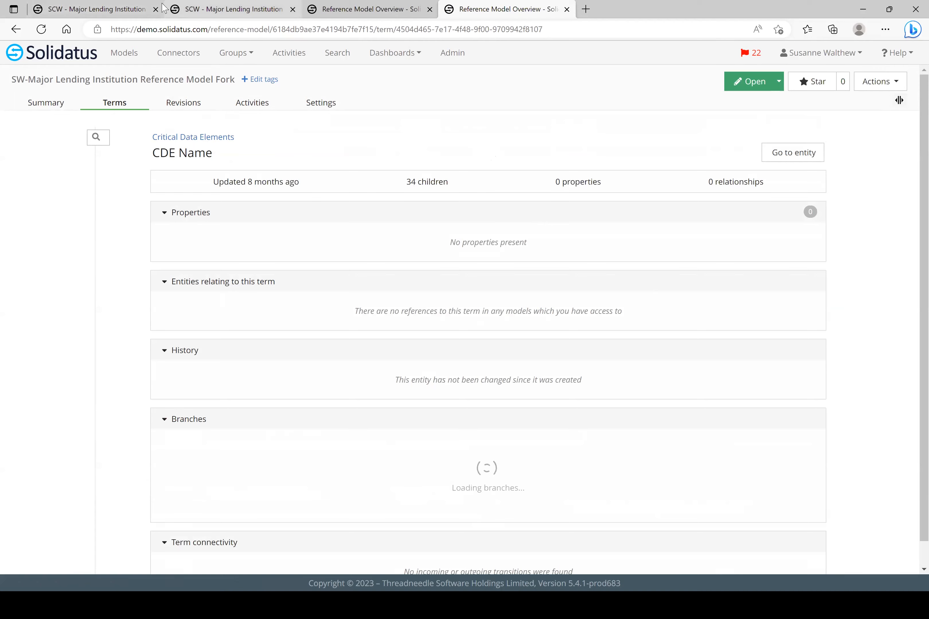
left_click(112, 10)
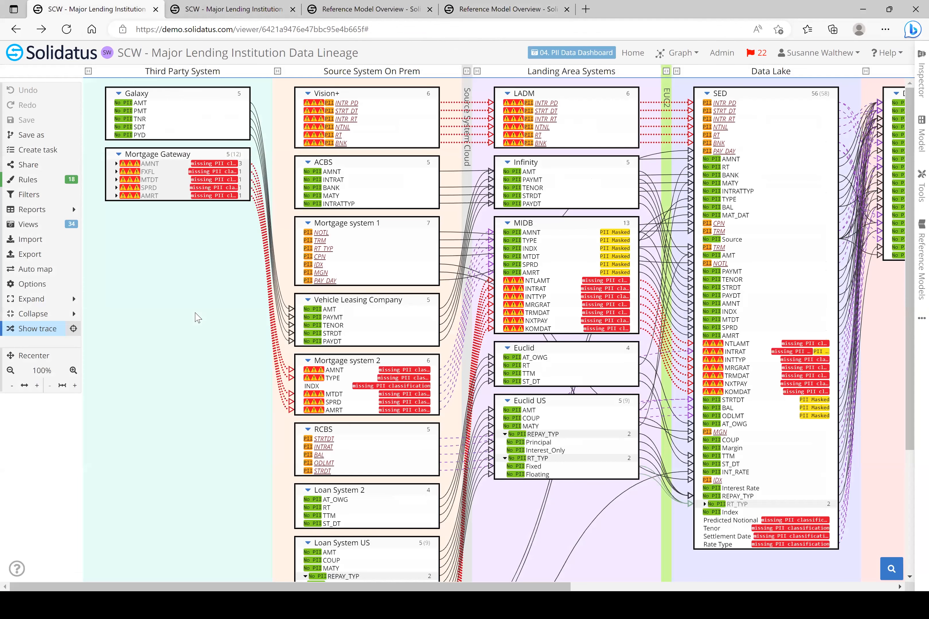